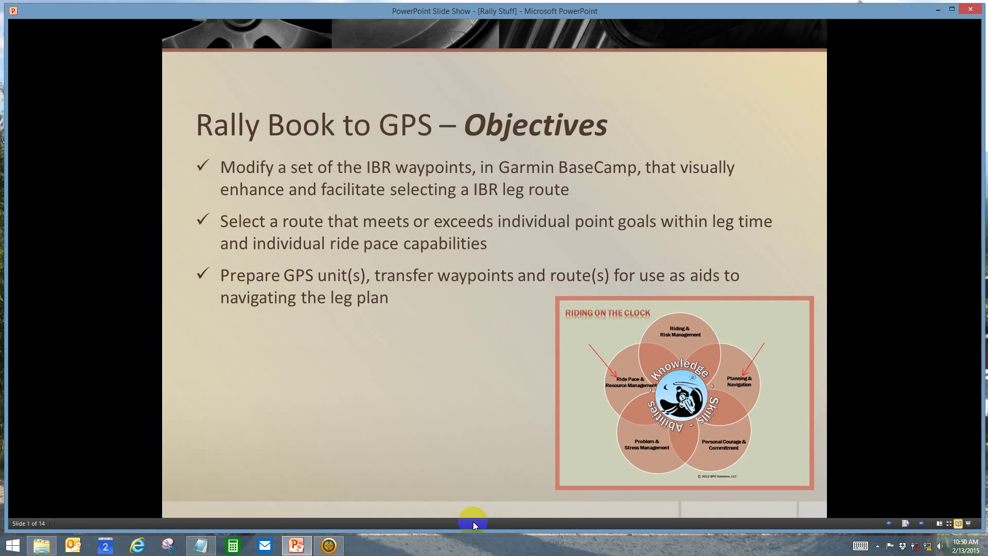
Step: Advance the slide show through Resources and Process to slide 4, Enhance Waypoints
key(Right)
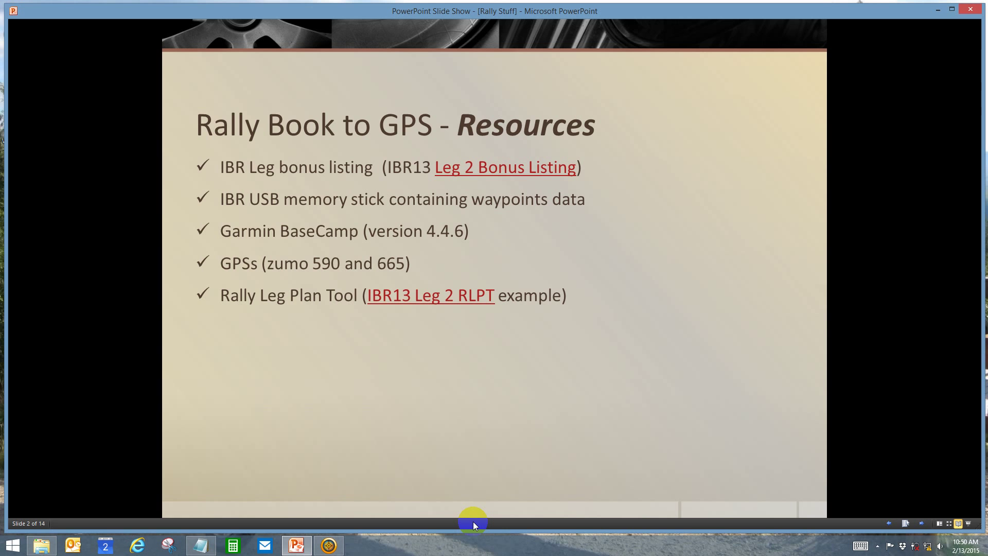
key(Right)
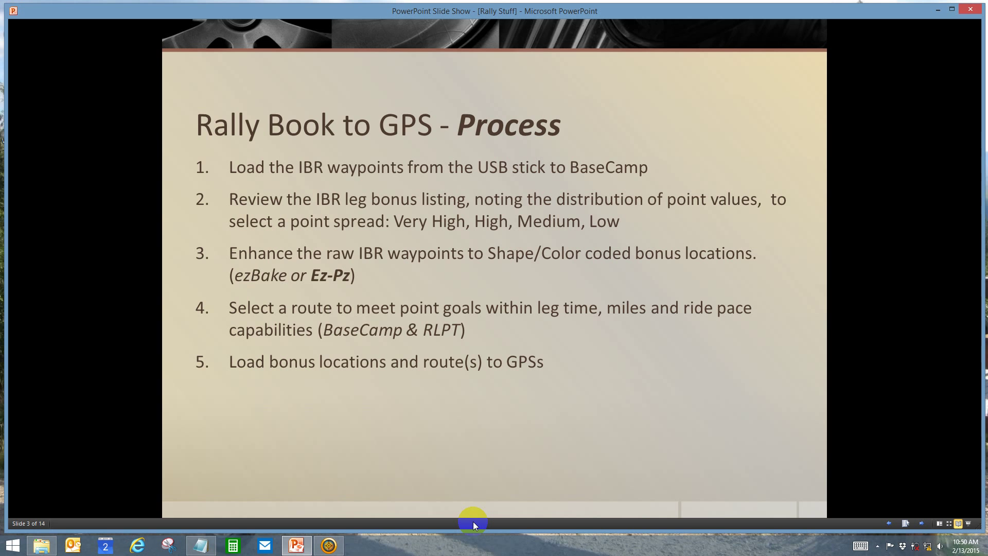
key(Right)
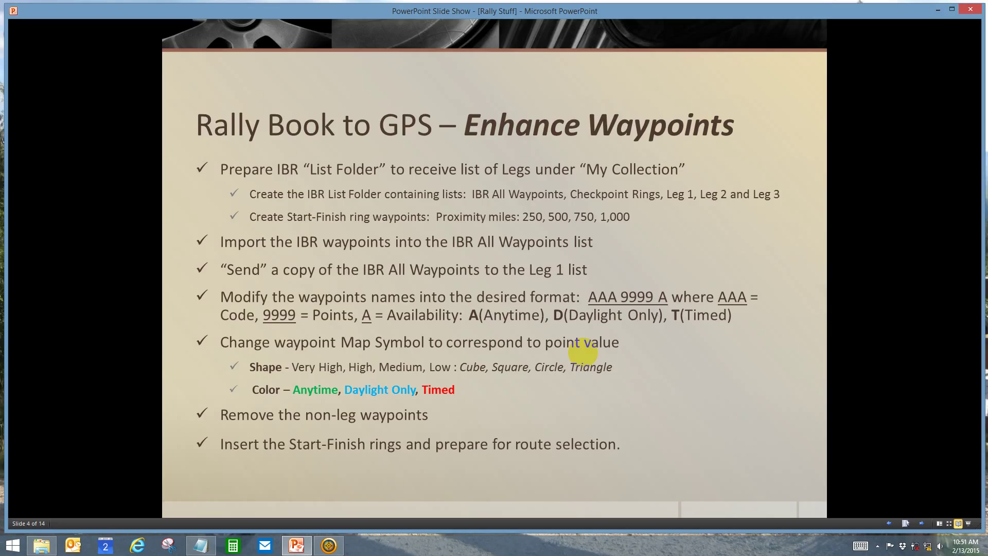
Step: Go to slide 5, the Bonus Location Shape/Color Scheme with cube, square, circle and triangle codes
click(583, 353)
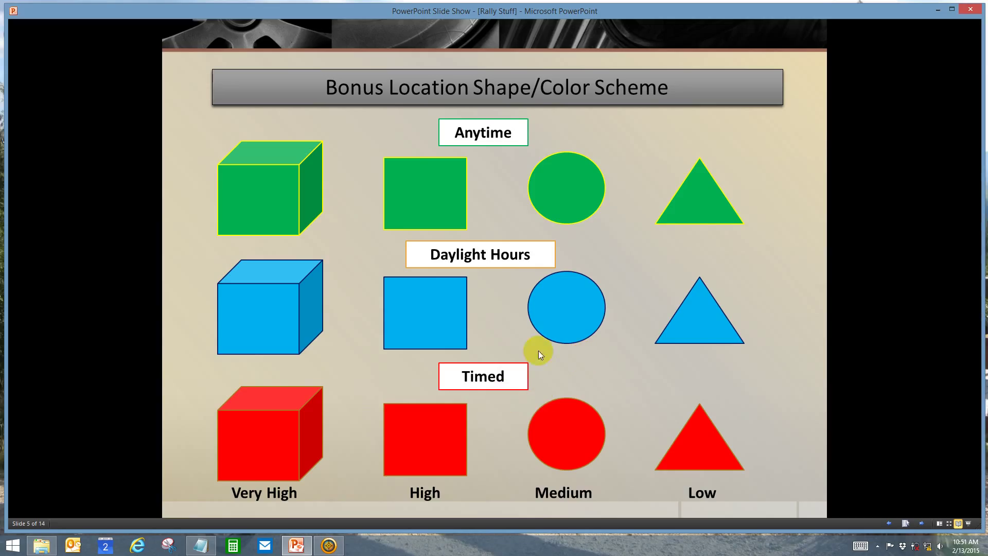
Step: Minimize the slide show and restore Garmin BaseCamp with its waypoint map
click(297, 546)
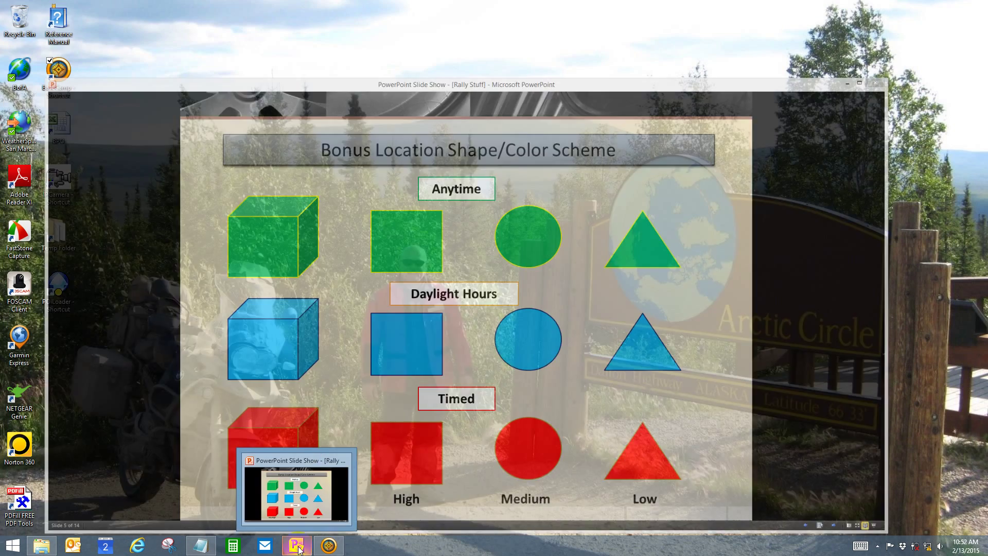
click(328, 545)
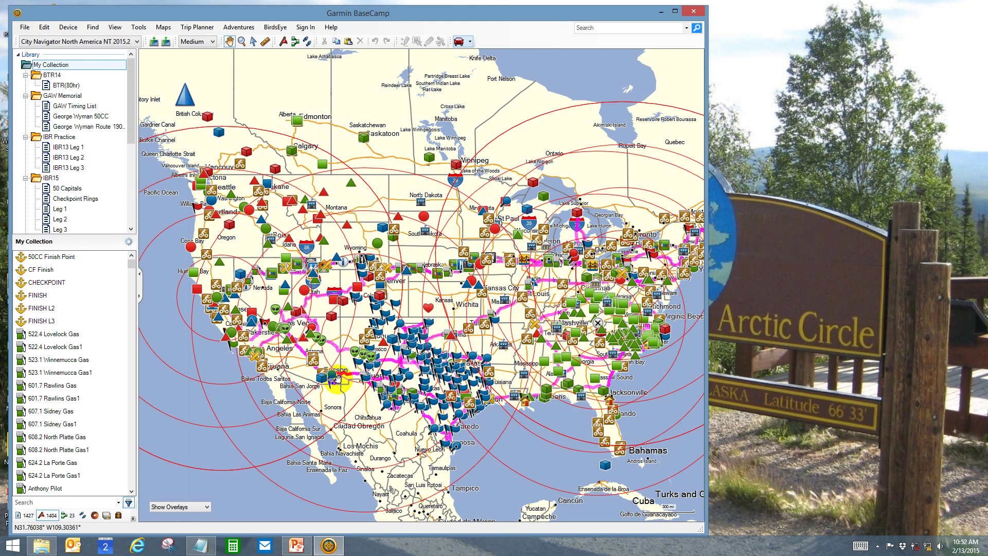
Step: Set the General database option to IBR Practice and restart BaseCamp
click(47, 29)
click(59, 216)
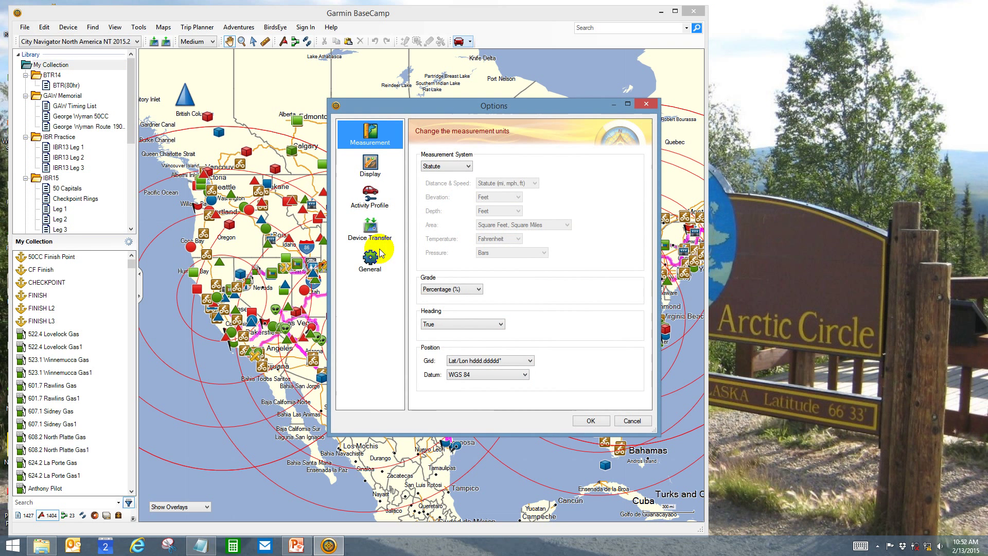
click(371, 260)
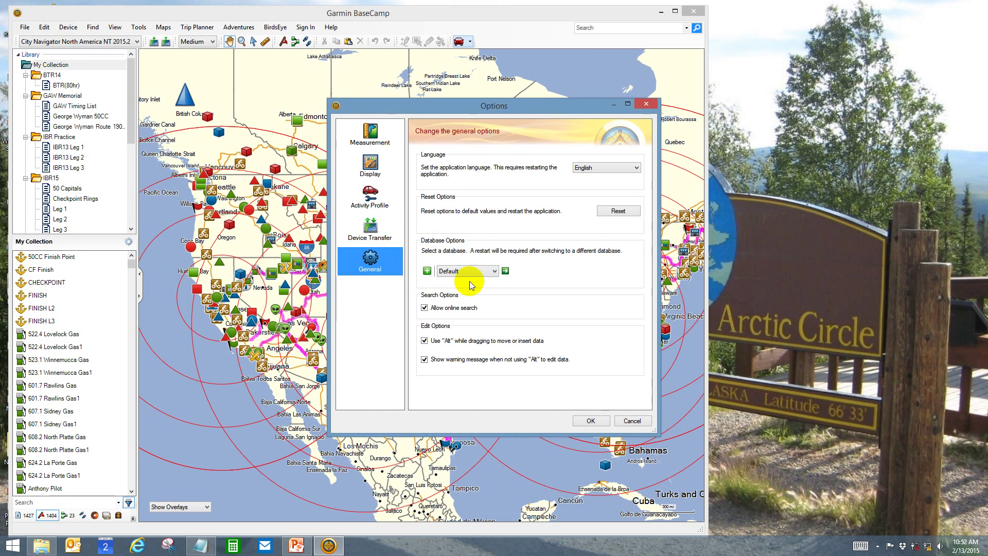
click(494, 271)
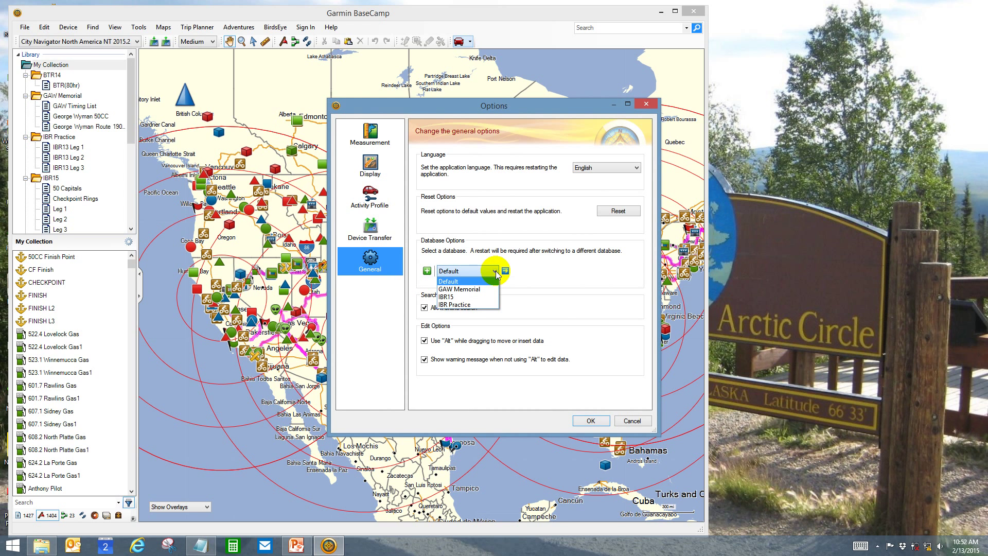
click(461, 305)
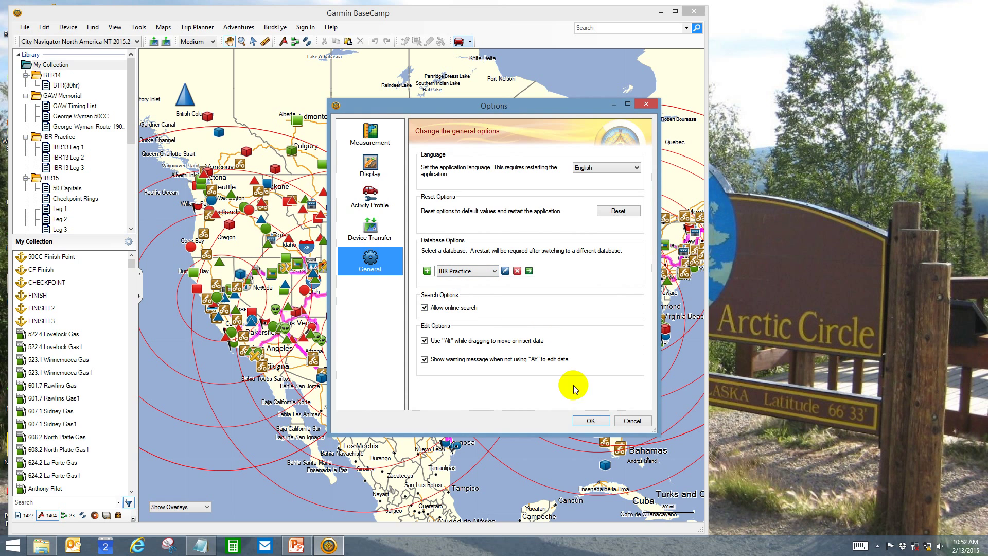
click(591, 421)
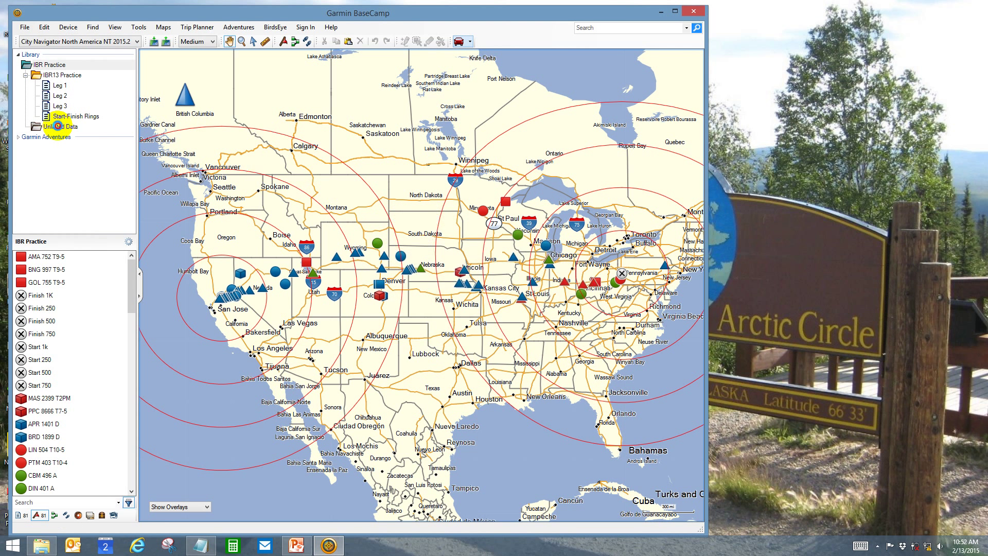
Step: Inspect the Leg 2, Leg 3 and Leg 1 lists, ending on the empty Unlisted Data list
click(60, 126)
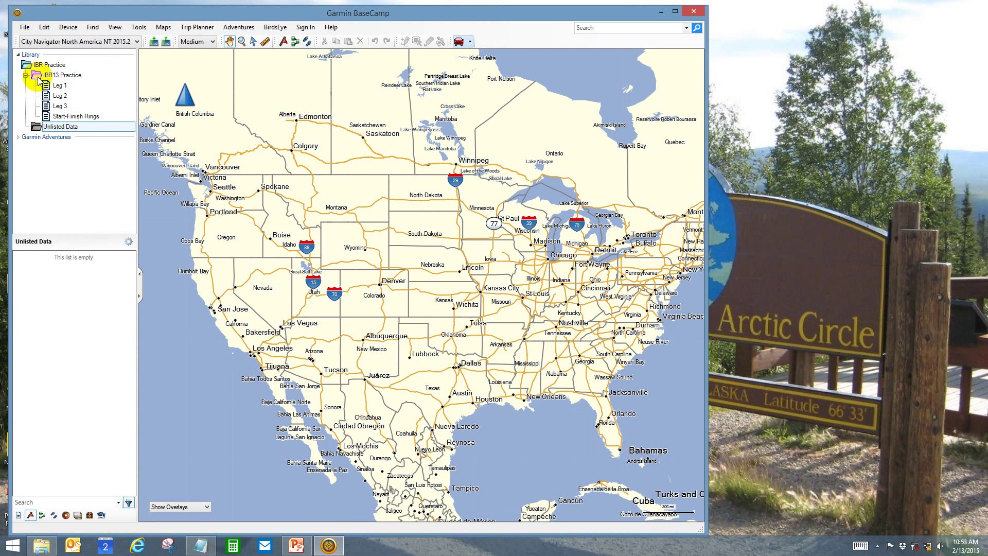
click(63, 87)
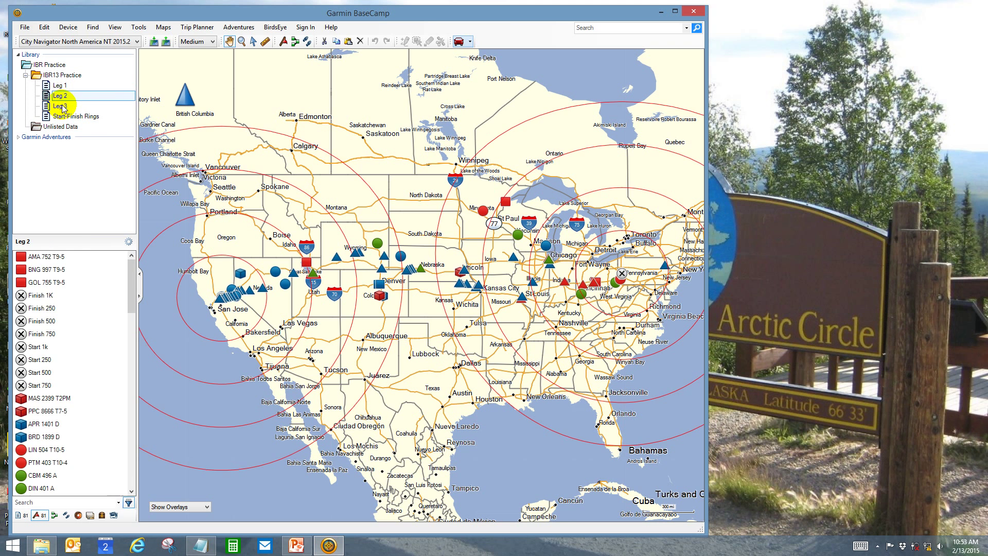
click(61, 106)
click(61, 86)
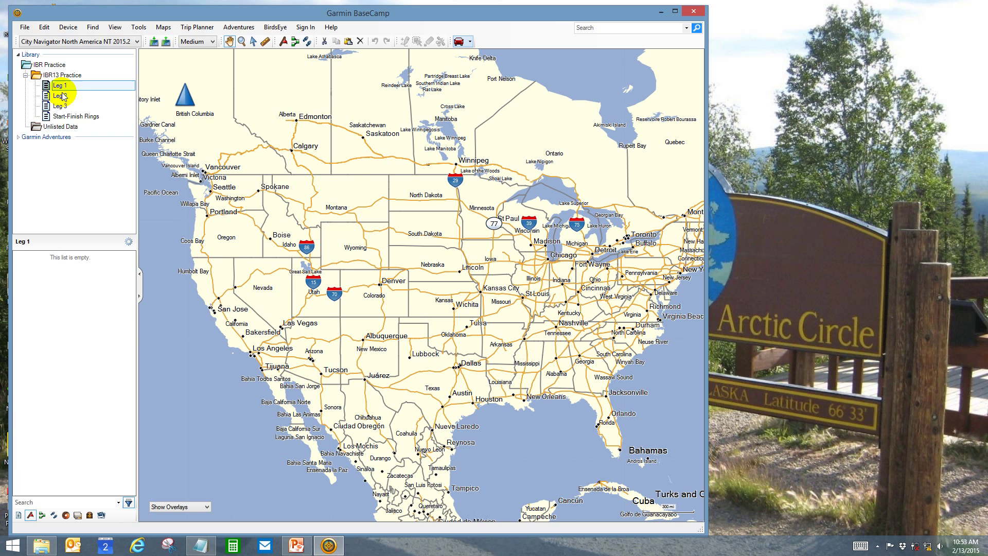
click(56, 128)
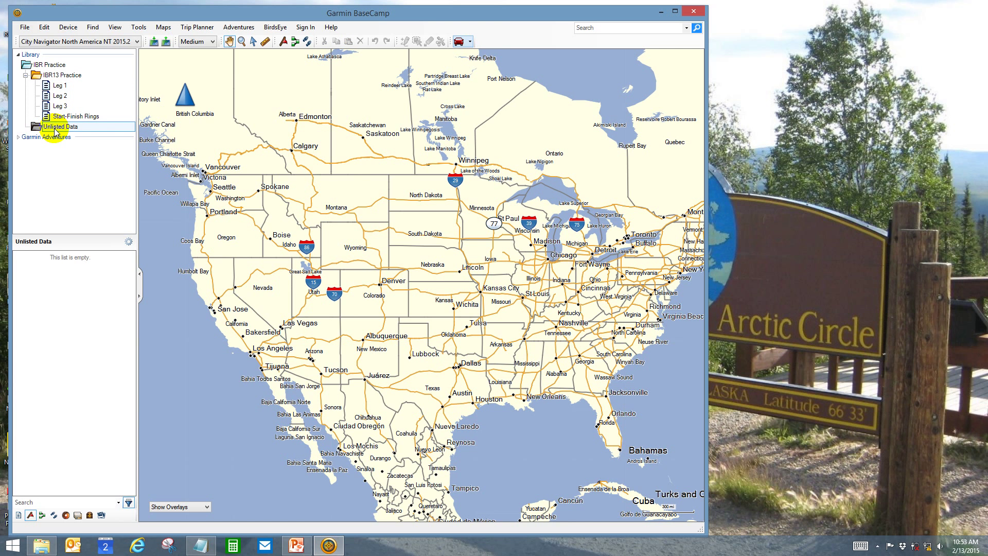
Step: Import the 2013IBRwaypoints GPX file from the IBR 2013 folder into BaseCamp
click(43, 545)
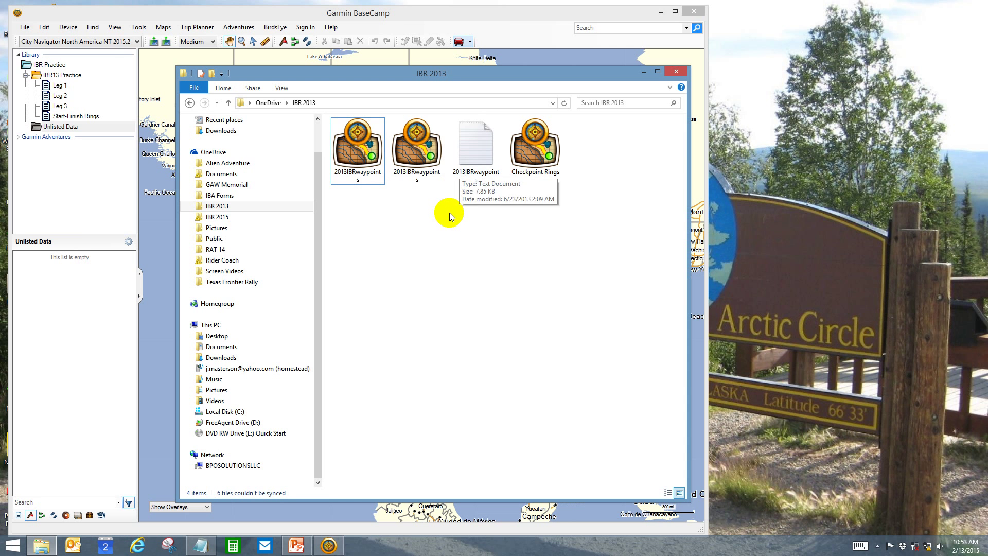
click(428, 170)
double_click(427, 165)
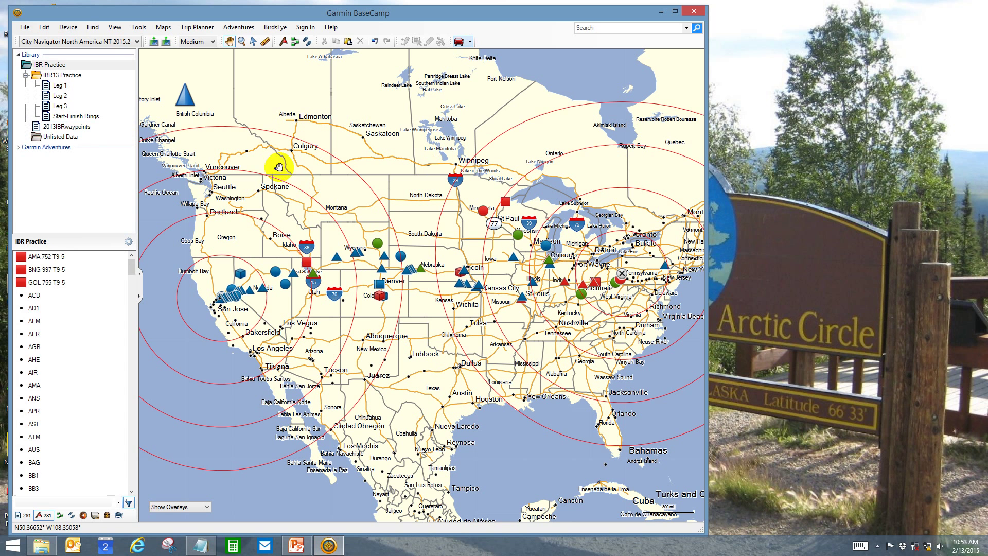
Step: Display the imported 2013IBRwaypoints waypoints in the list and on the map
click(60, 139)
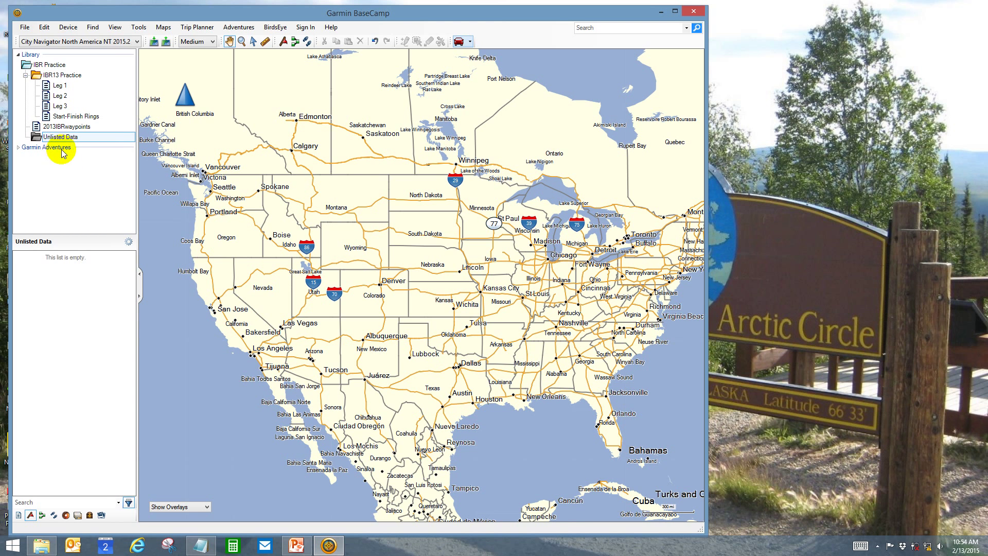
click(55, 128)
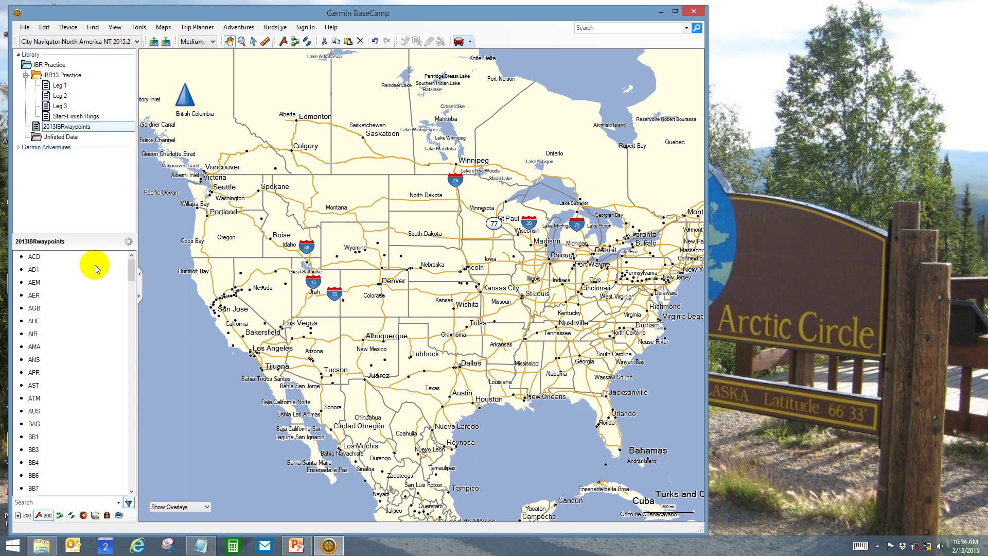
drag(134, 273, 125, 478)
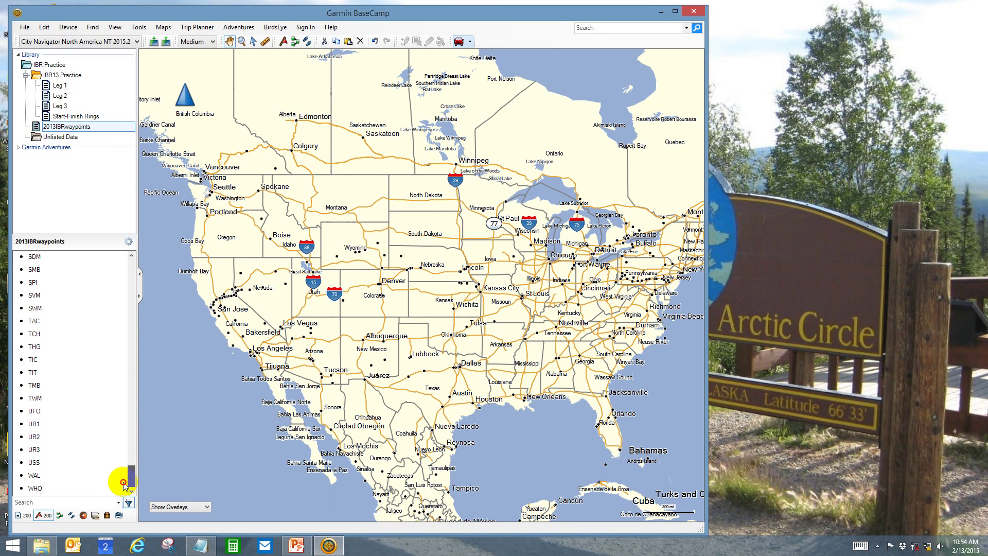
scroll(126, 269, up, 15)
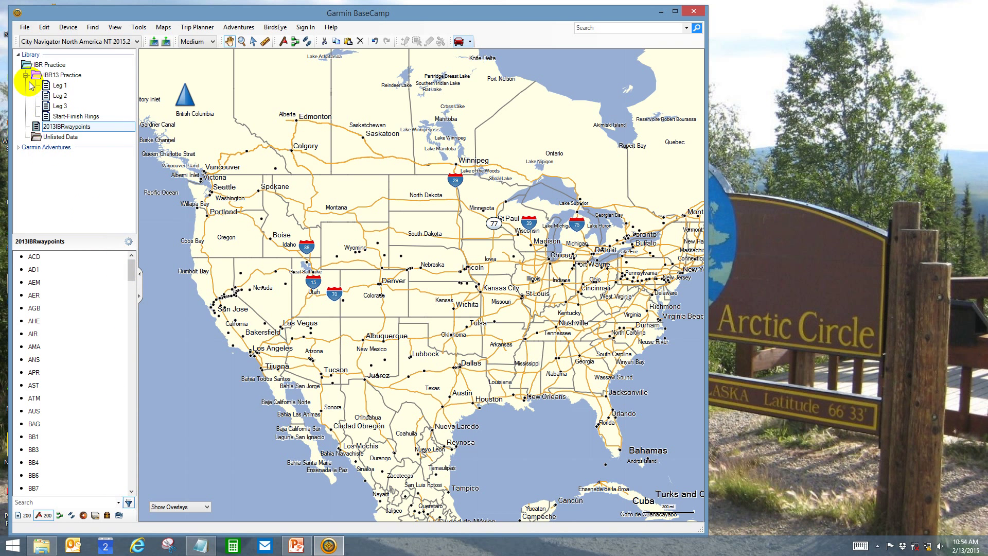
Step: Move the 2013IBRwaypoints list into the IBR13 Practice folder
right_click(37, 128)
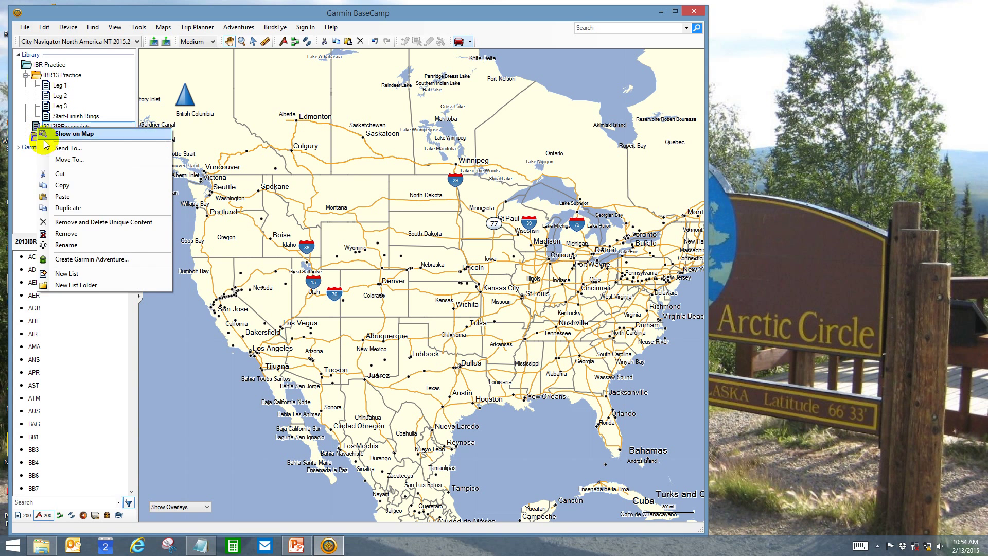
click(60, 161)
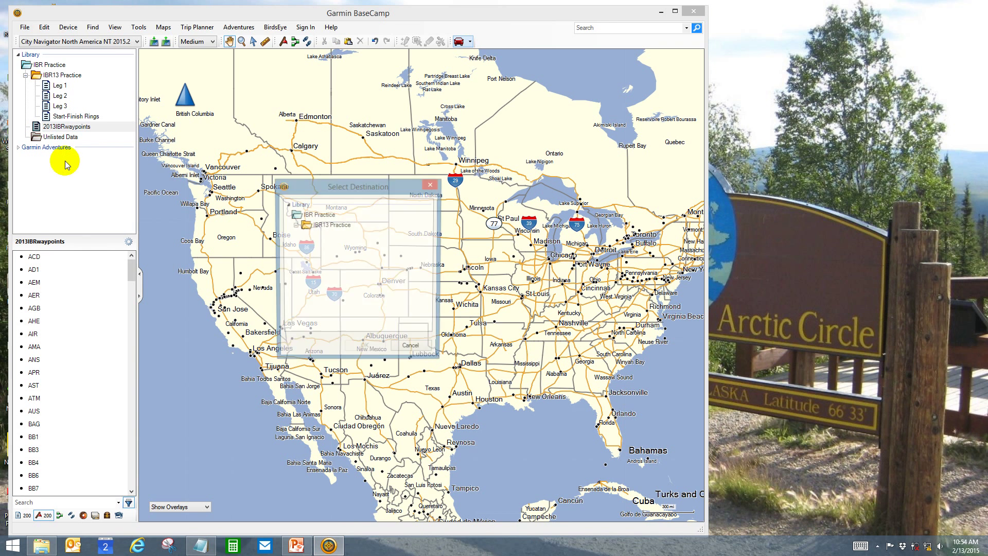
click(315, 225)
click(376, 351)
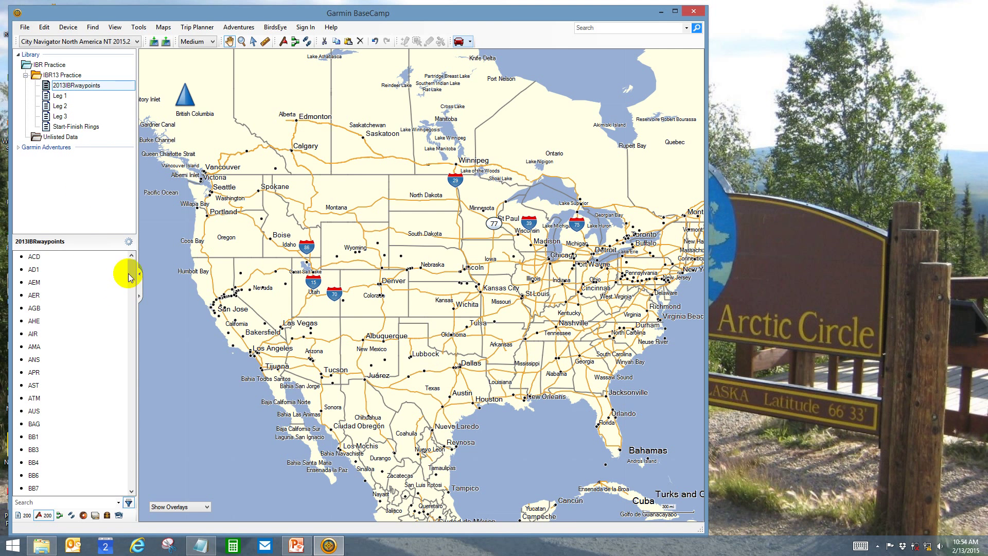
mouse_move(131, 272)
mouse_down()
mouse_move(132, 474)
mouse_move(134, 271)
mouse_up()
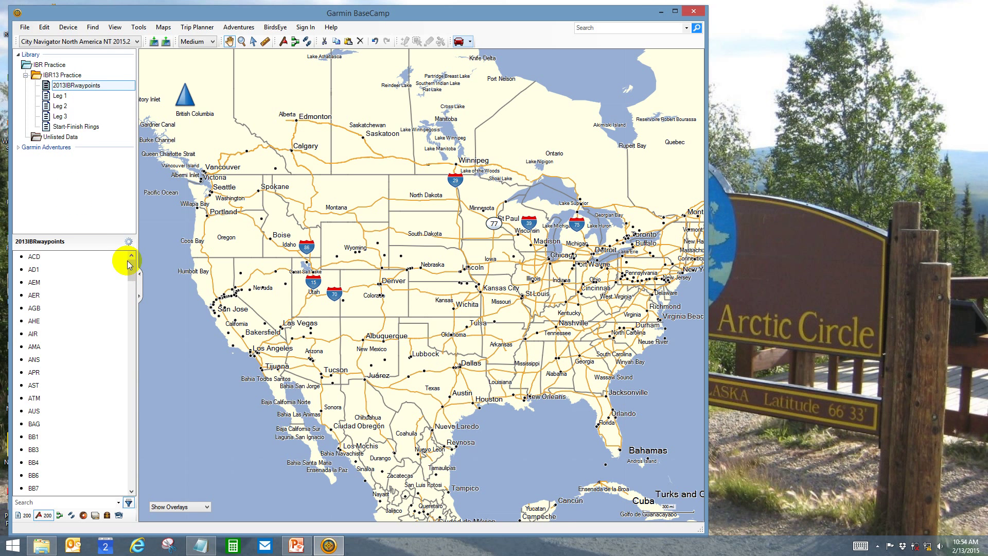
Step: Sort the 2013IBRwaypoints waypoint list by name
click(128, 242)
mouse_move(137, 250)
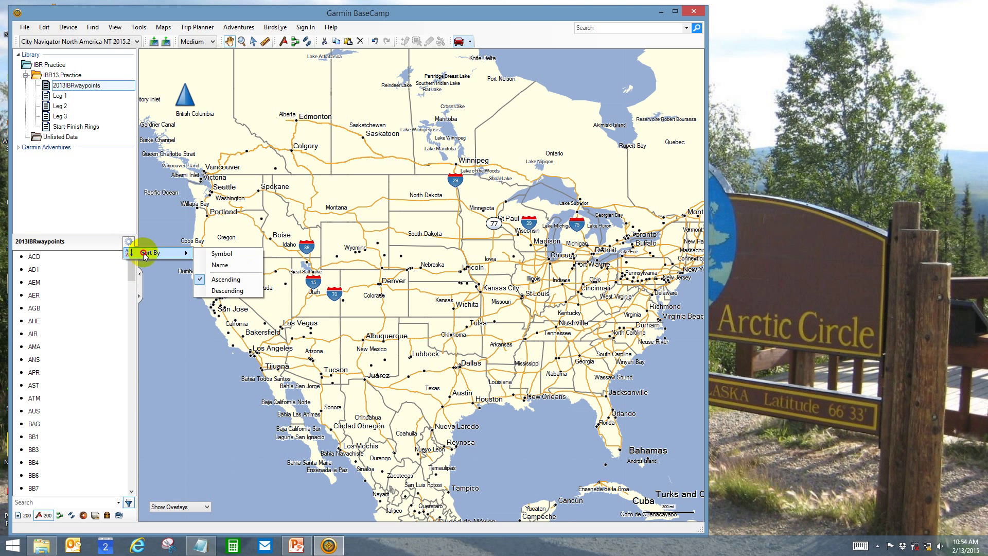
click(218, 266)
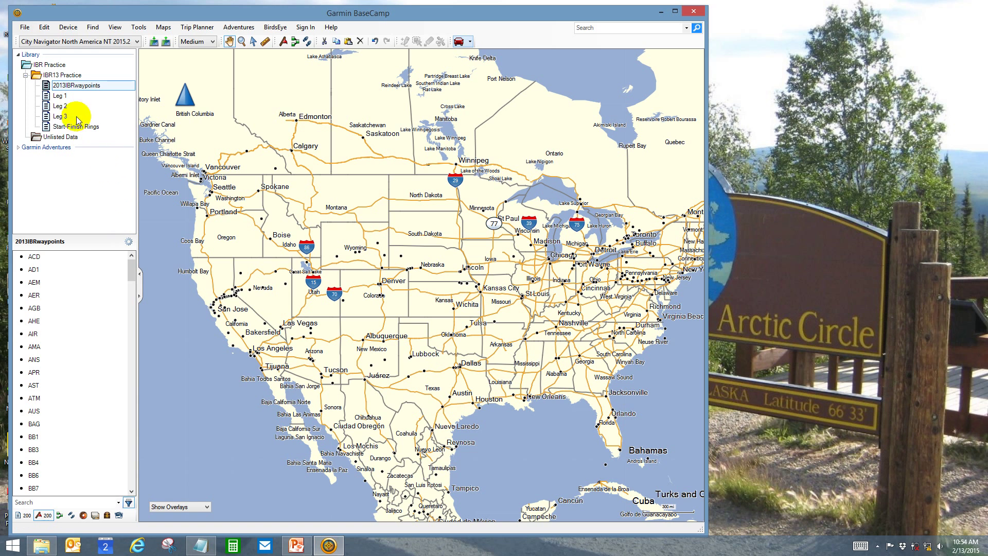
Step: Copy the waypoints into Leg 1 and open Leg 1 to view them
right_click(78, 90)
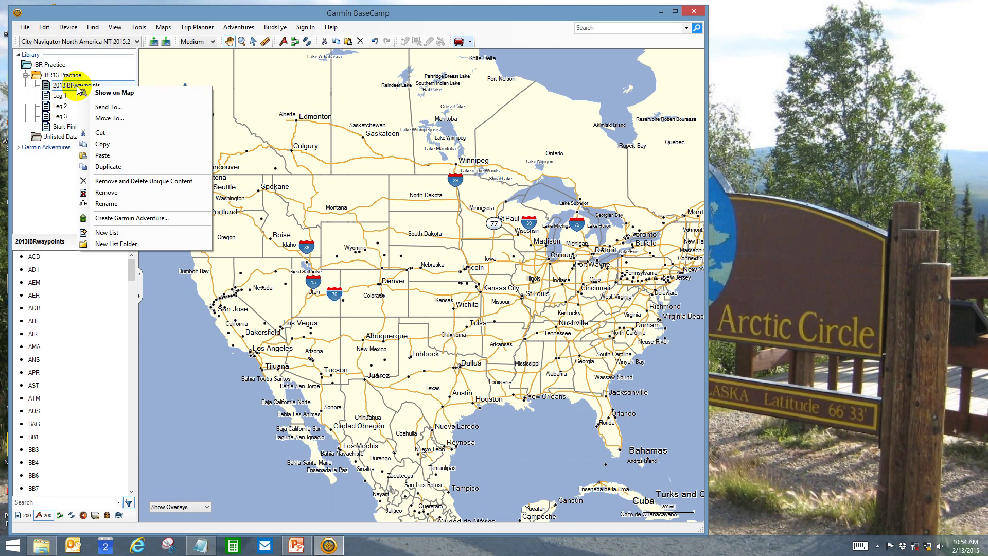
click(99, 107)
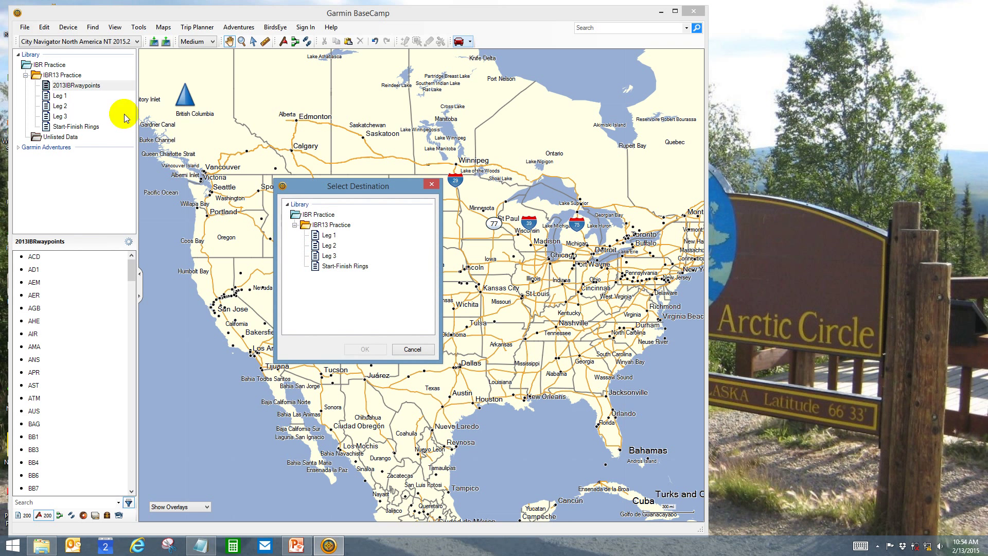
click(328, 235)
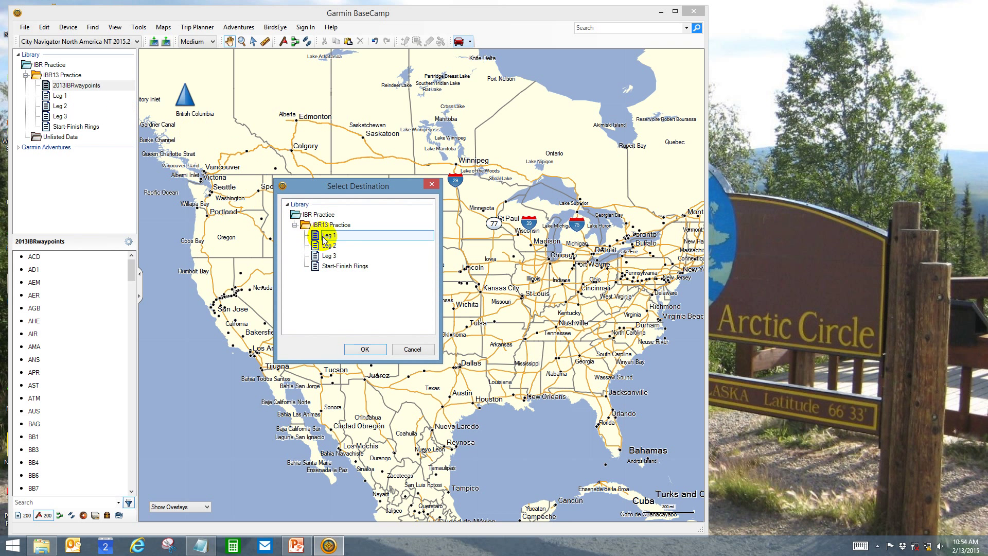
click(365, 349)
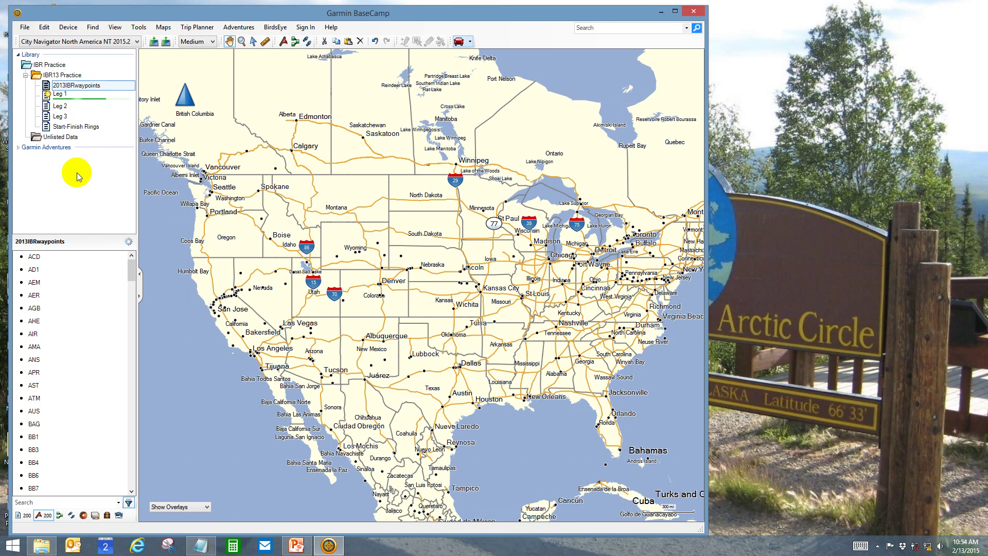
click(60, 96)
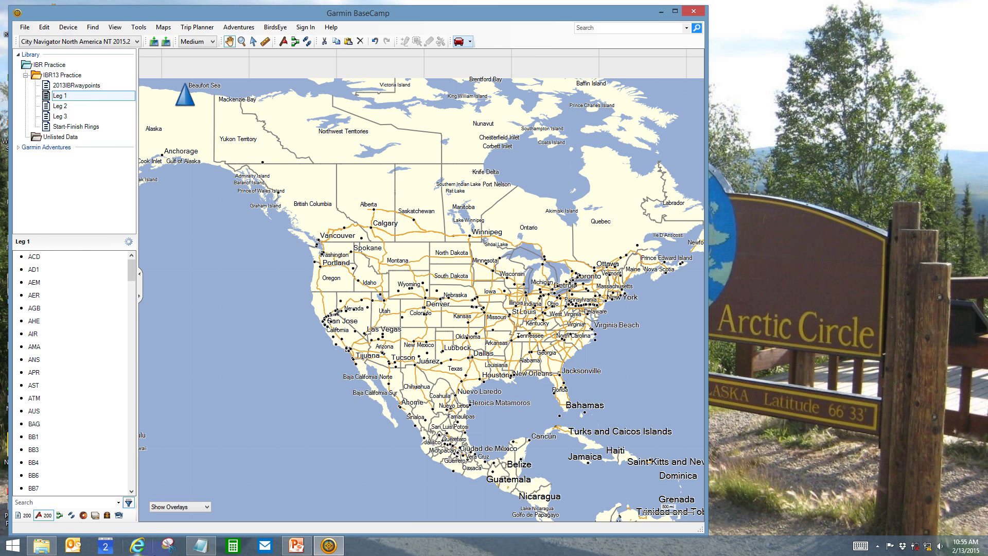
Step: Rename waypoint ACD to 'ACD 400 D', referring to the point spread notes
click(200, 545)
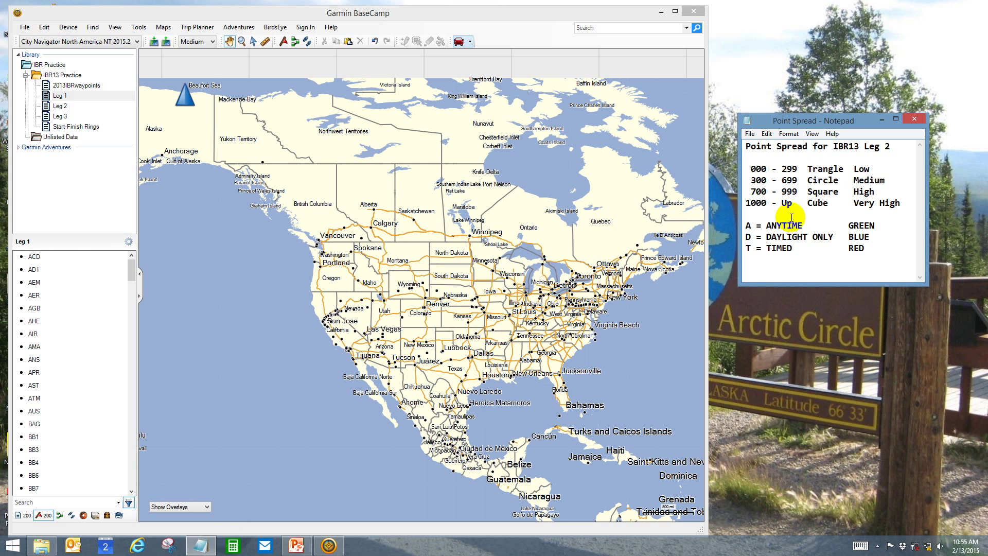
double_click(36, 257)
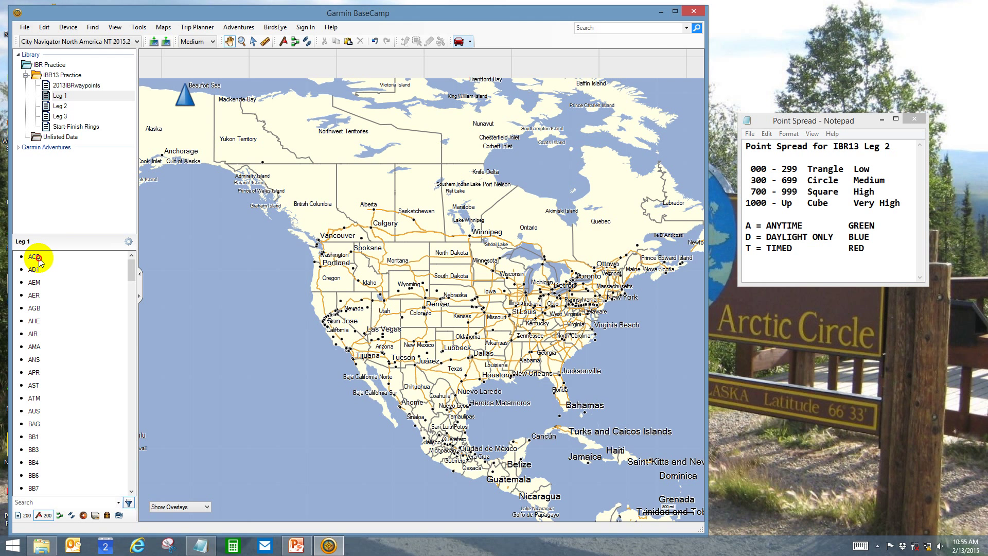
click(259, 254)
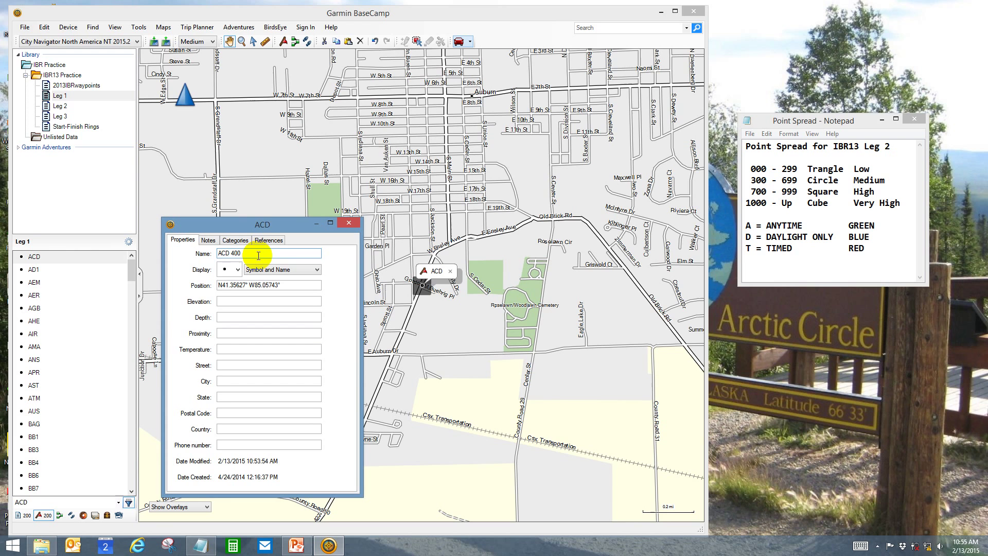
text(400)
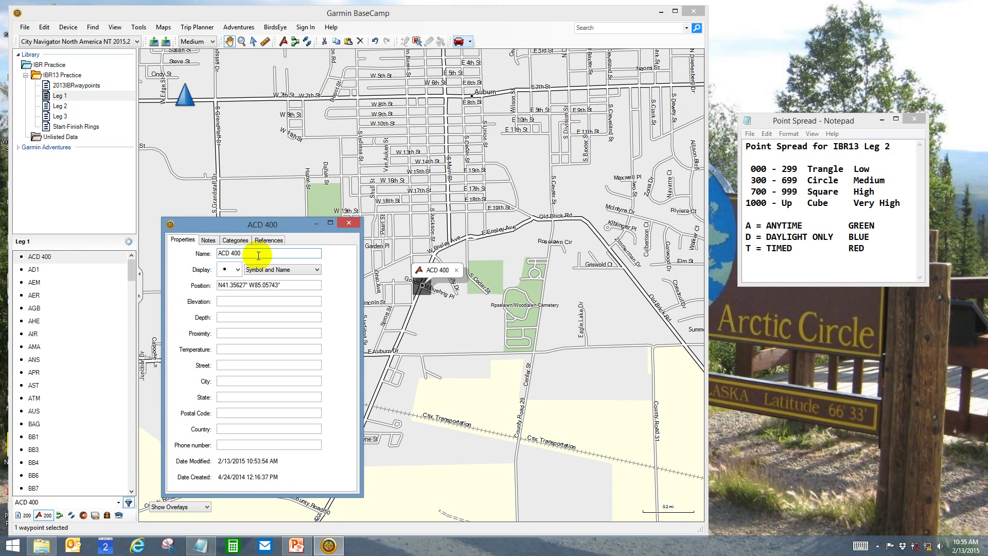
key(Caps_Lock)
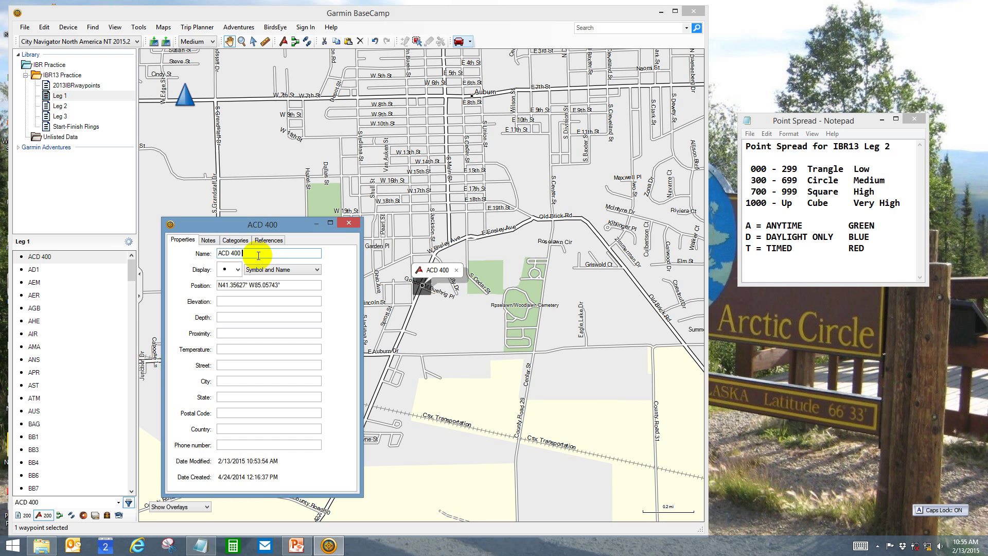
text(D)
key(Return)
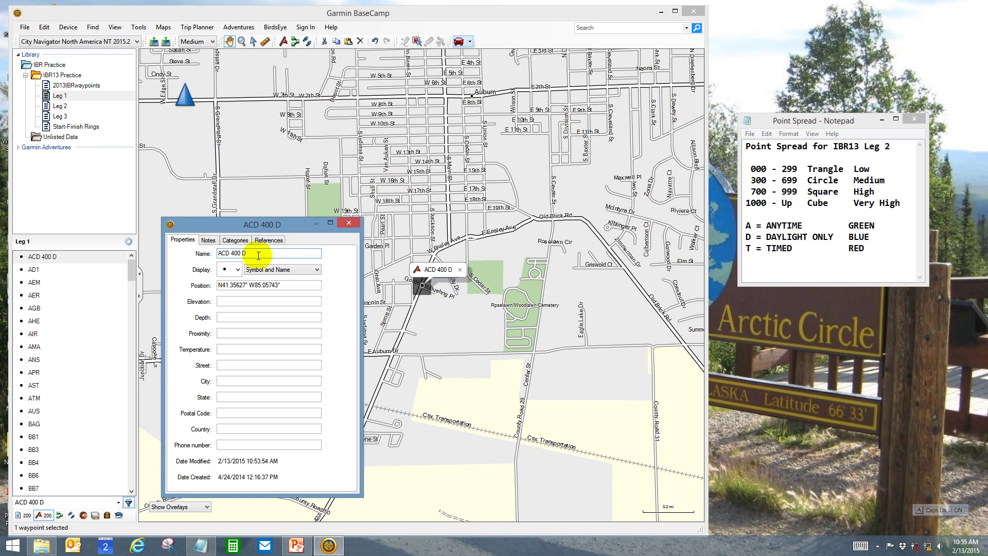
Step: Give ACD 400 D a blue circle symbol
click(239, 268)
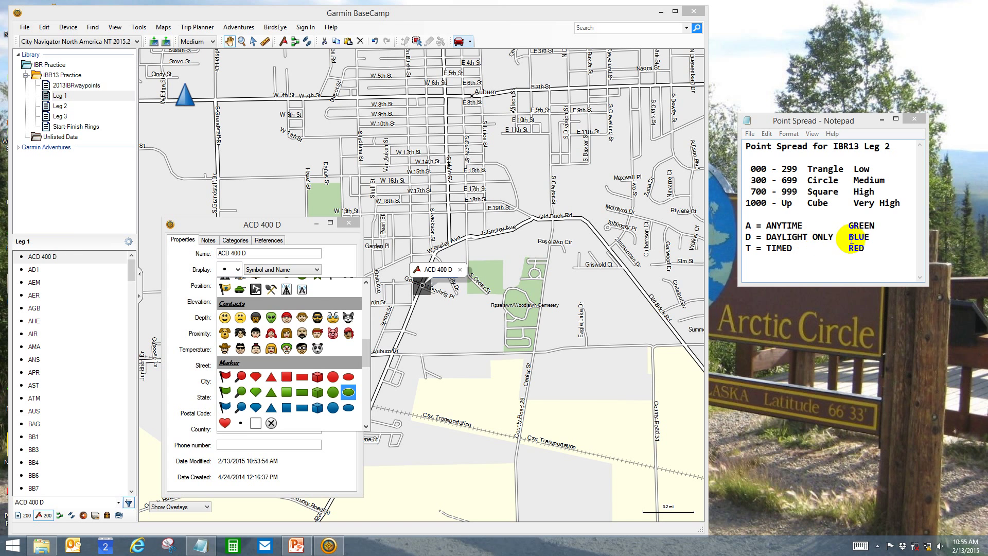
click(333, 406)
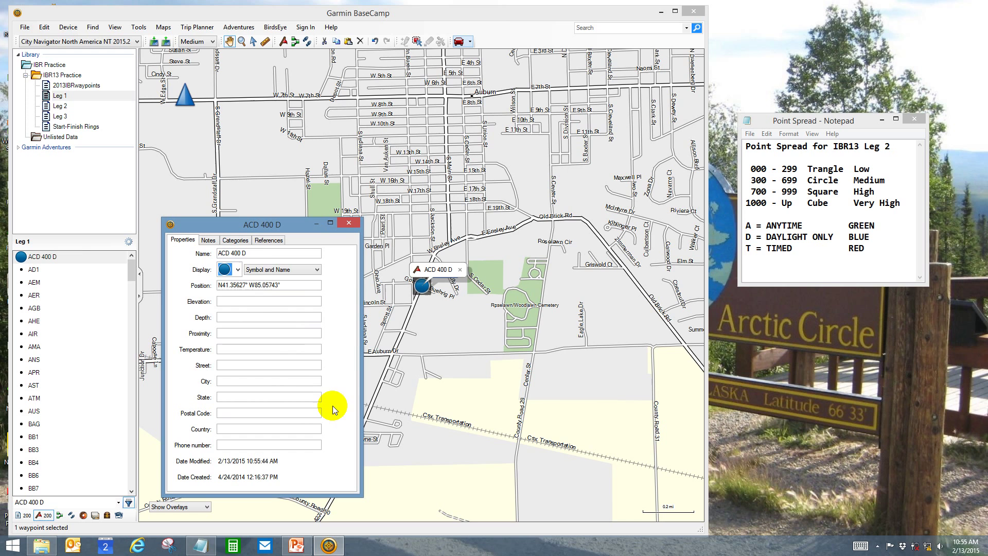
click(237, 270)
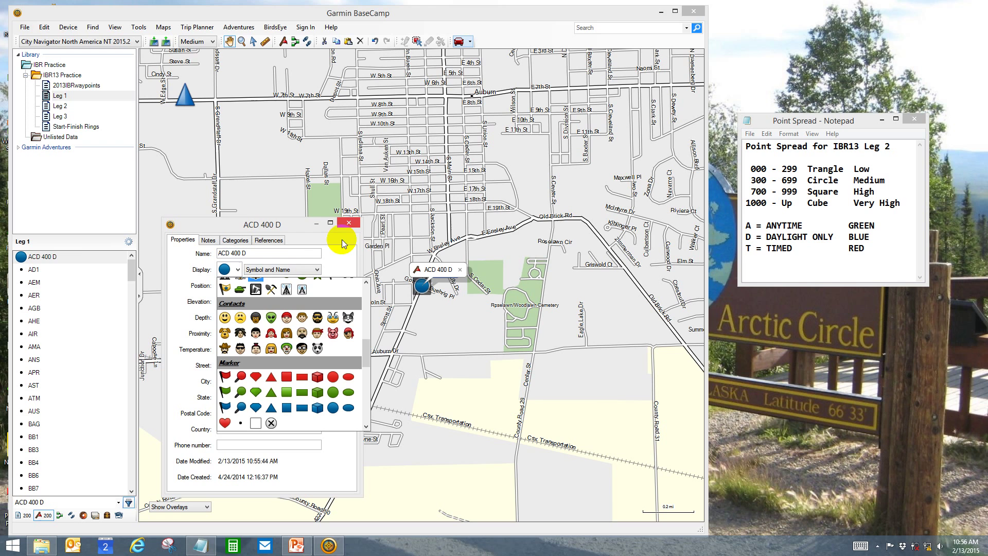
Step: Switch the properties to waypoint AD1, rename it 'AD1 500 A' and give it a green circle
click(347, 225)
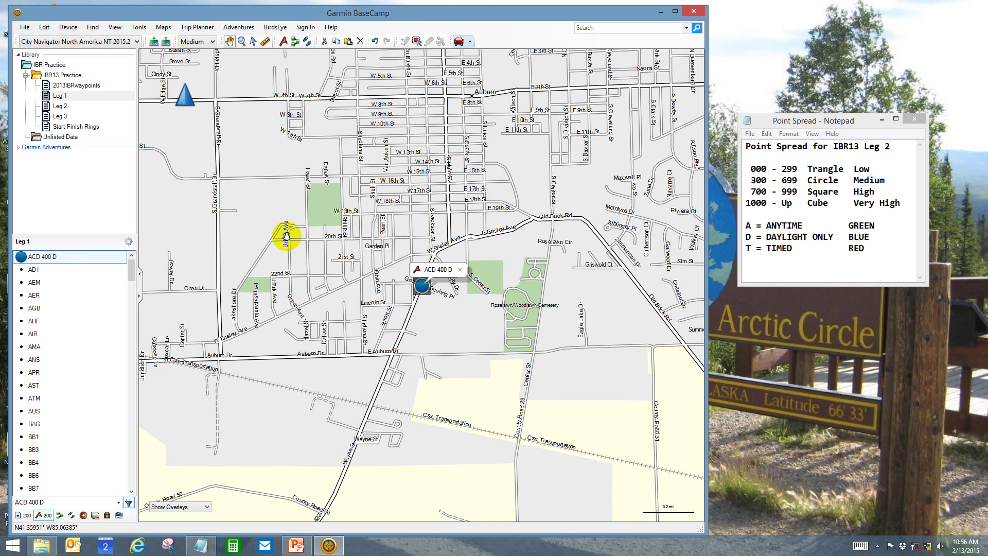
double_click(64, 258)
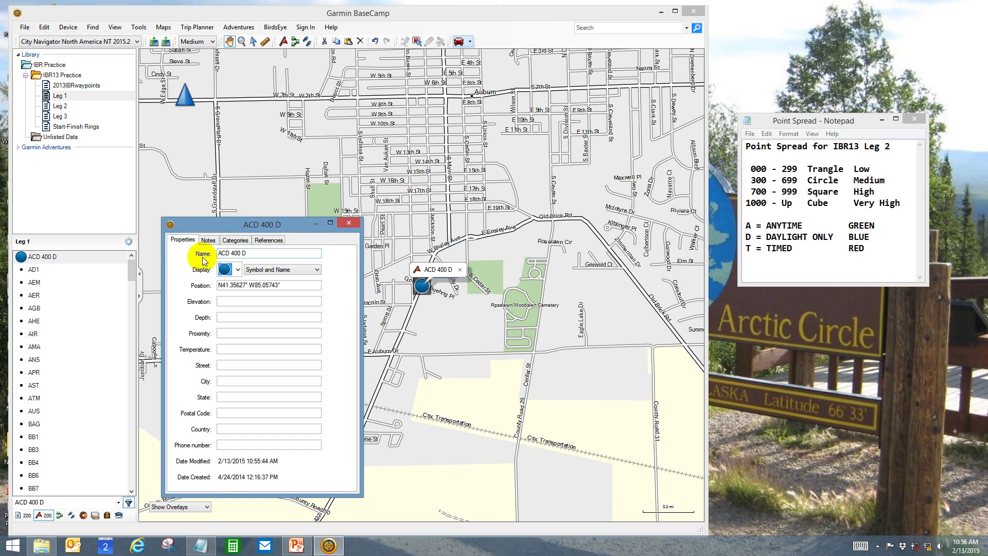
click(76, 269)
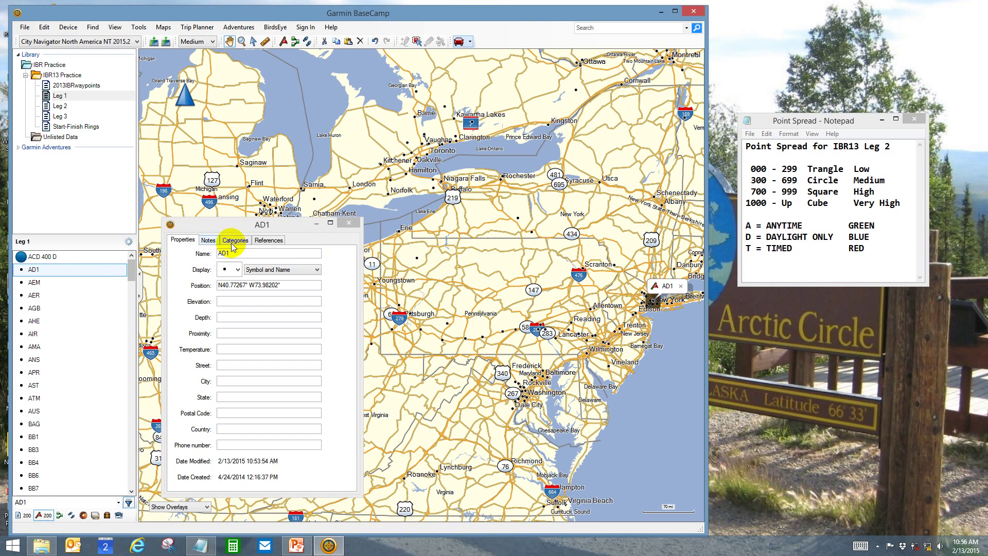
click(244, 252)
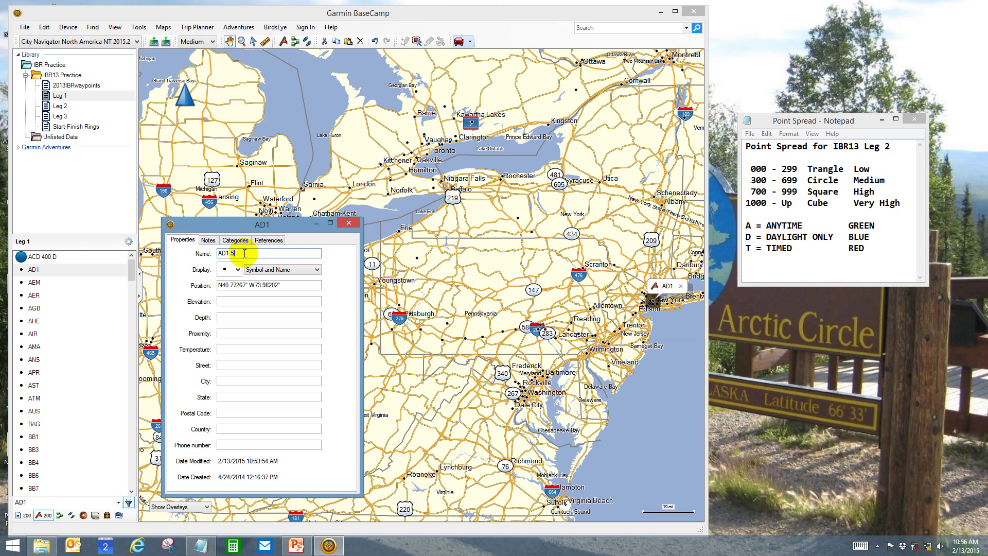
key(Return)
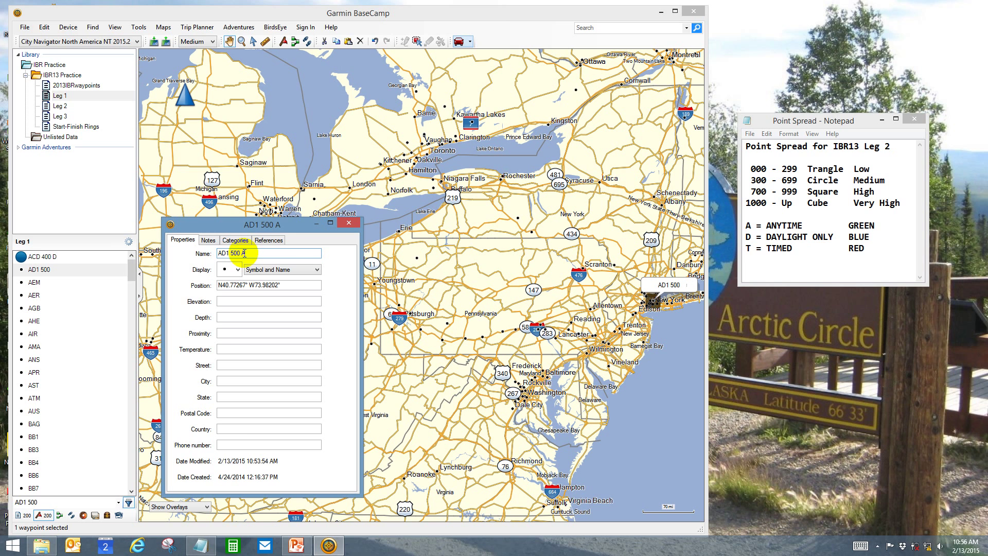
click(238, 269)
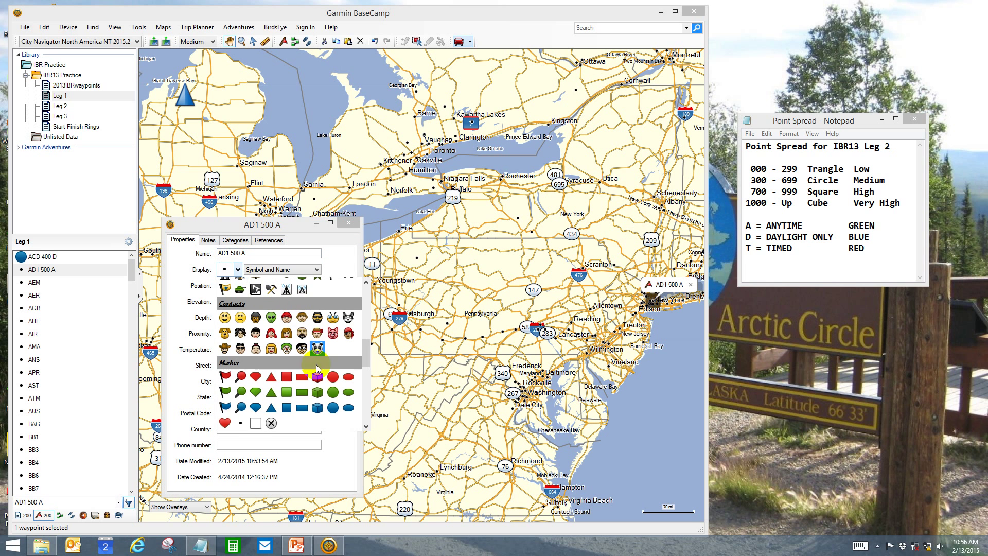
click(329, 391)
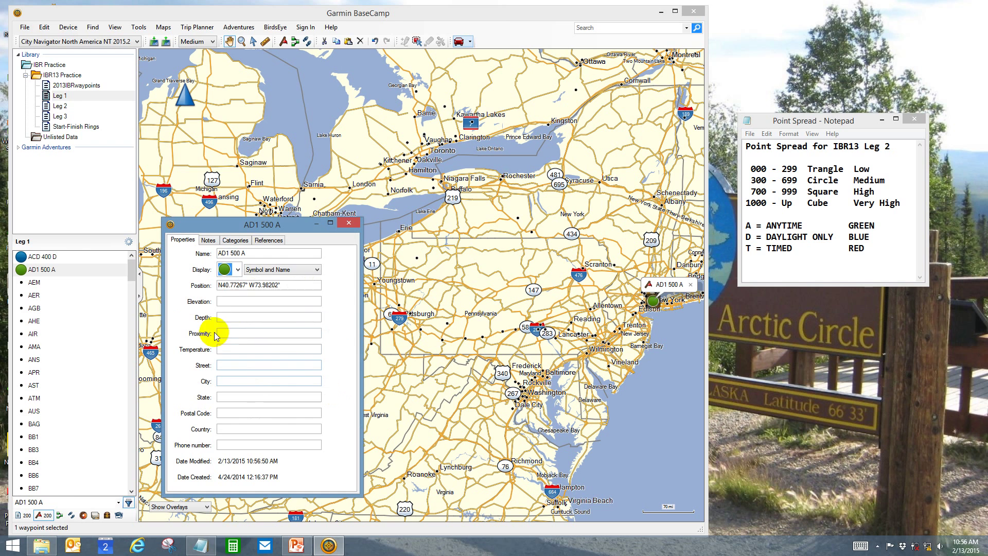
Step: Rename waypoint AER to 'AER 999 T9-8' and give it a red square symbol
click(36, 298)
click(247, 256)
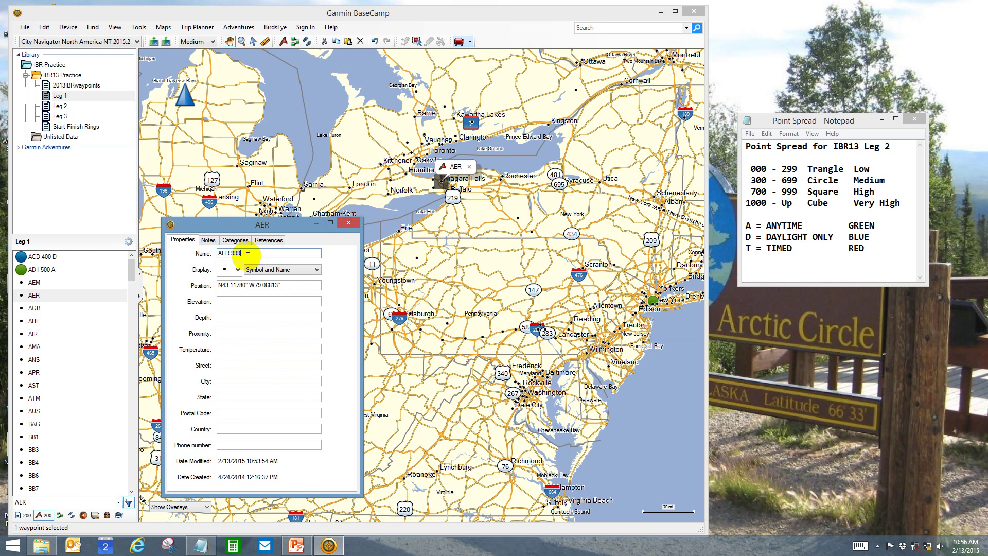
text(999)
key(Return)
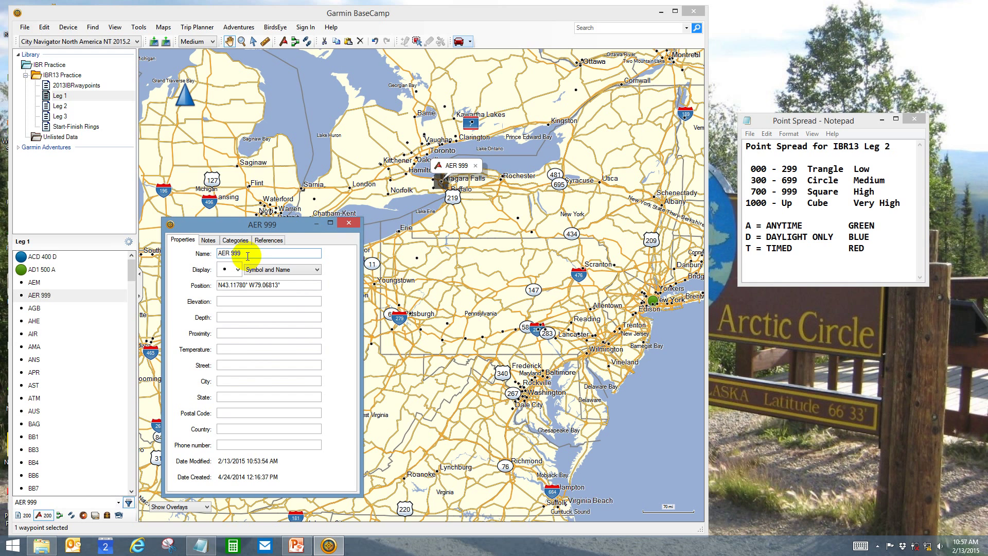
text(T)
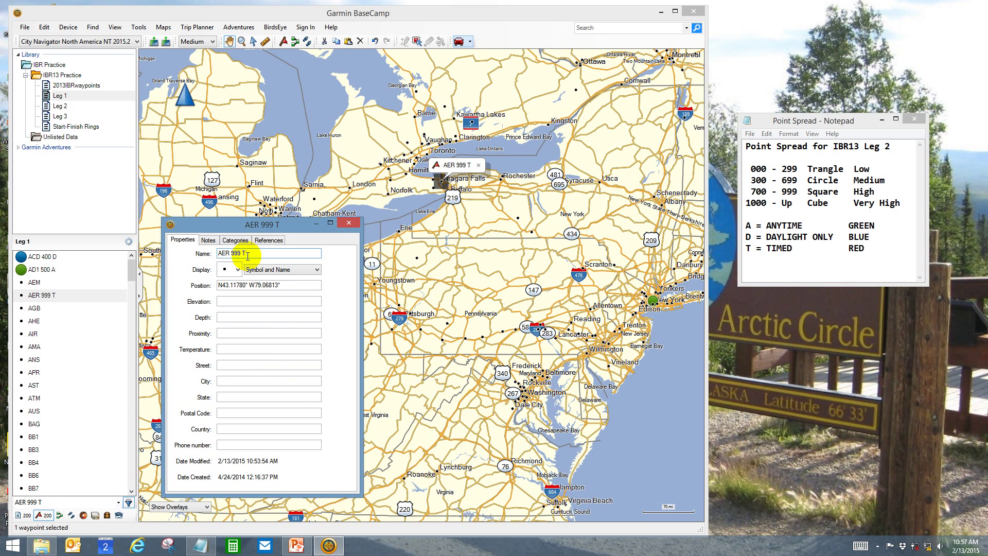
text(9-)
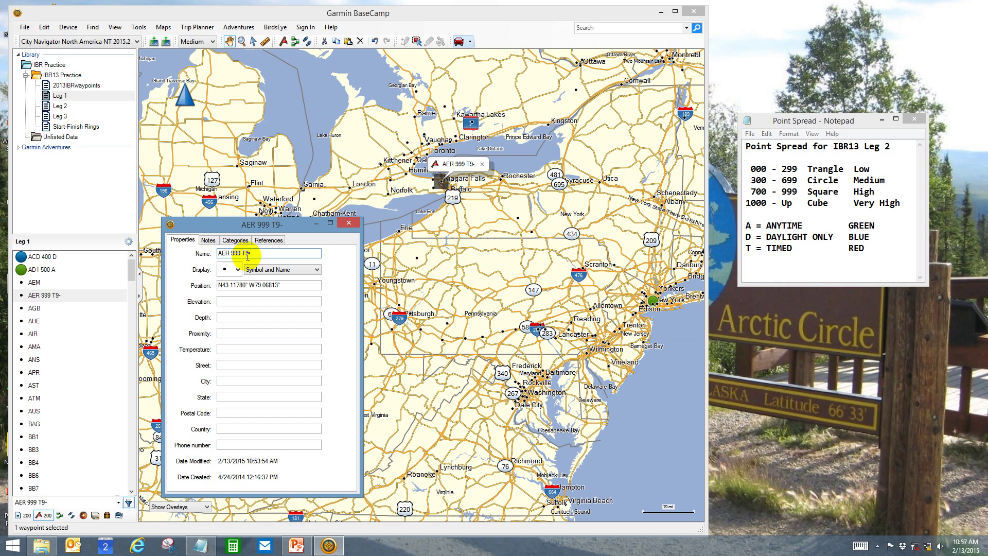
text(8)
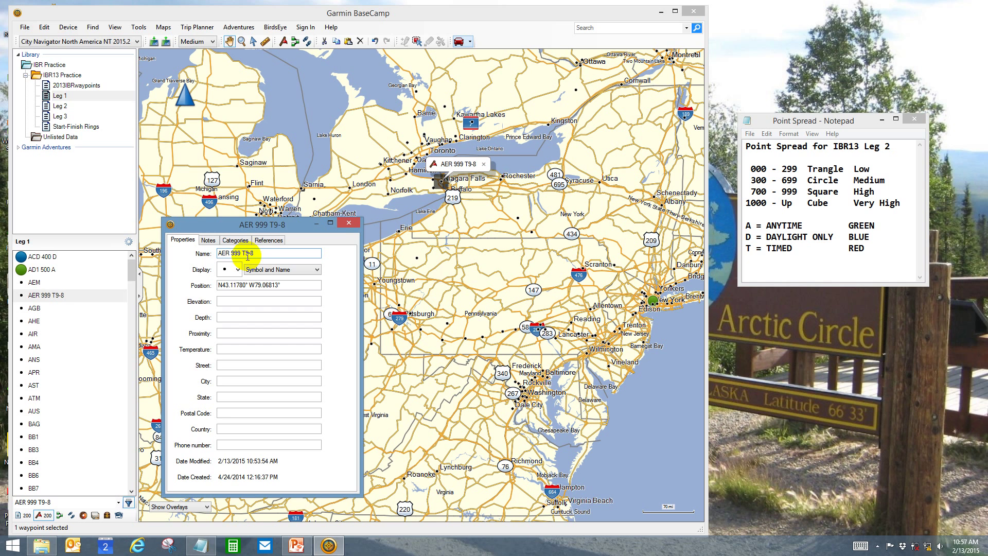
click(237, 269)
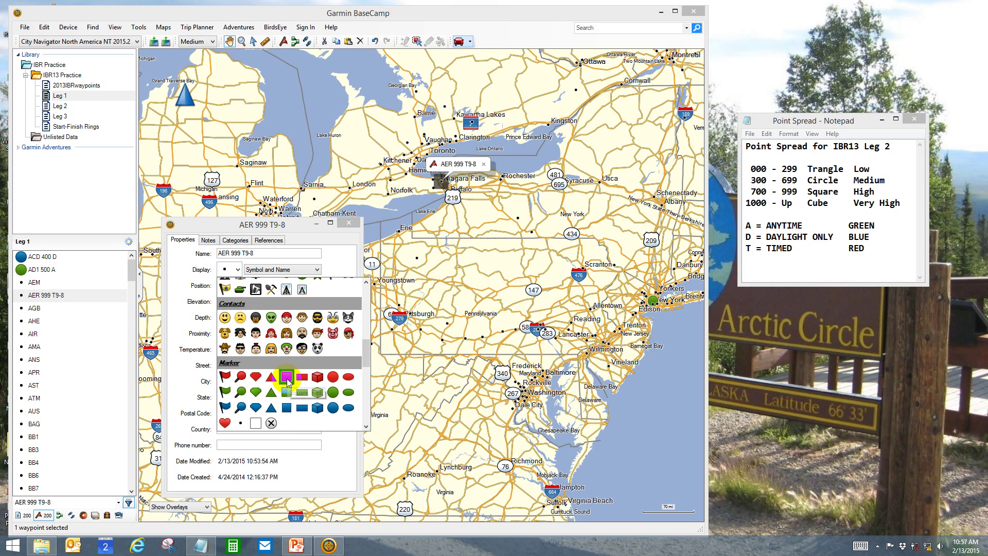
click(287, 379)
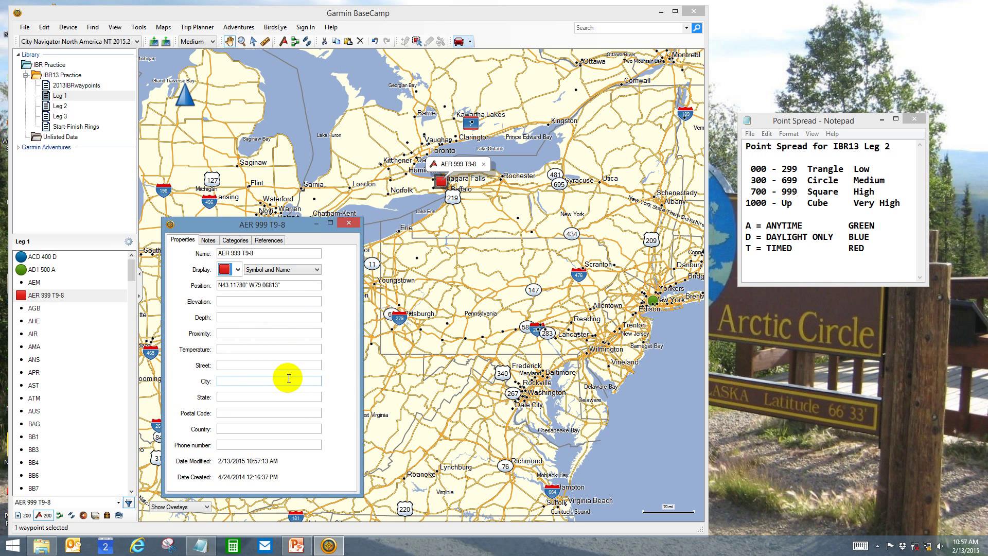
Step: Rename waypoint AGB to 'AGB 888 D', give it a blue square symbol, and close its properties
click(36, 307)
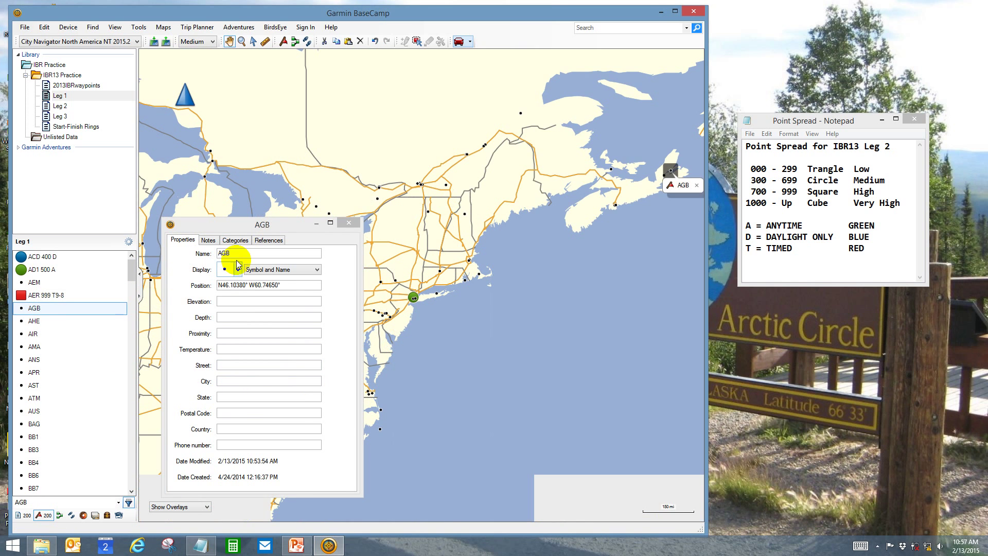
click(245, 253)
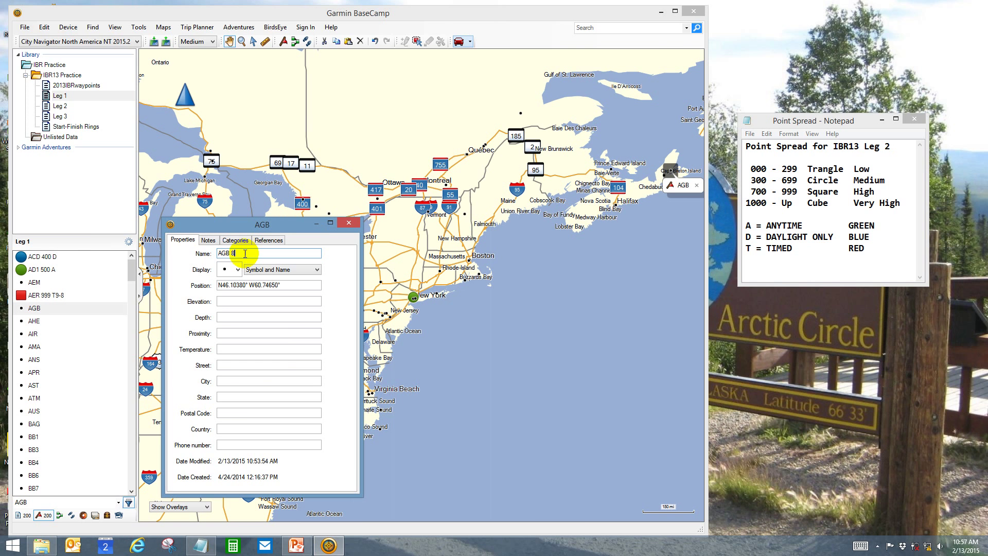
key(Return)
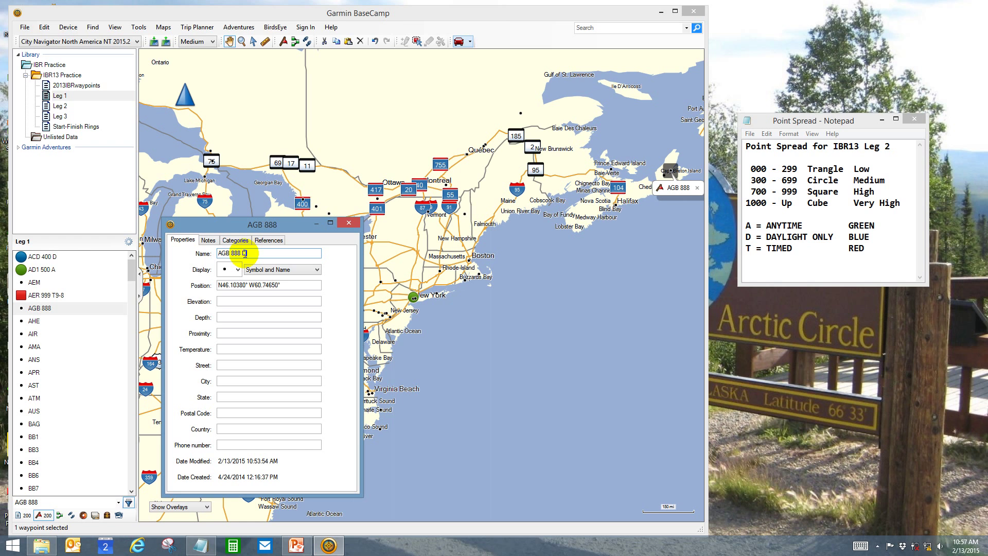
click(231, 269)
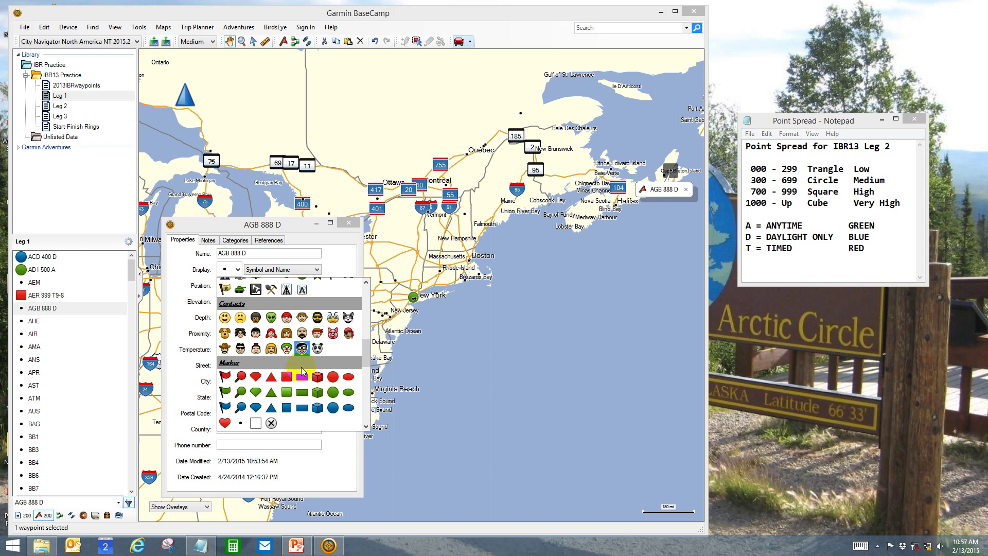
click(286, 408)
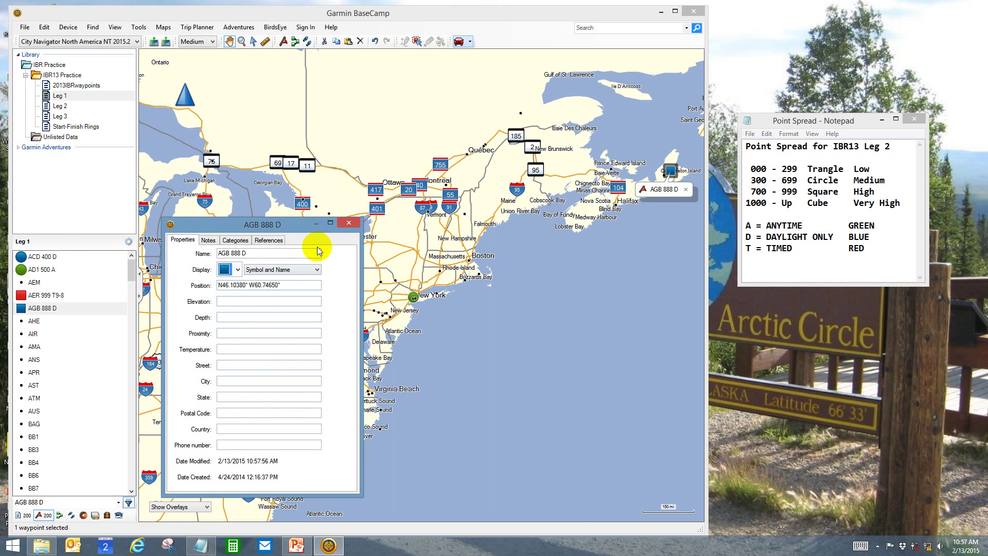
click(349, 223)
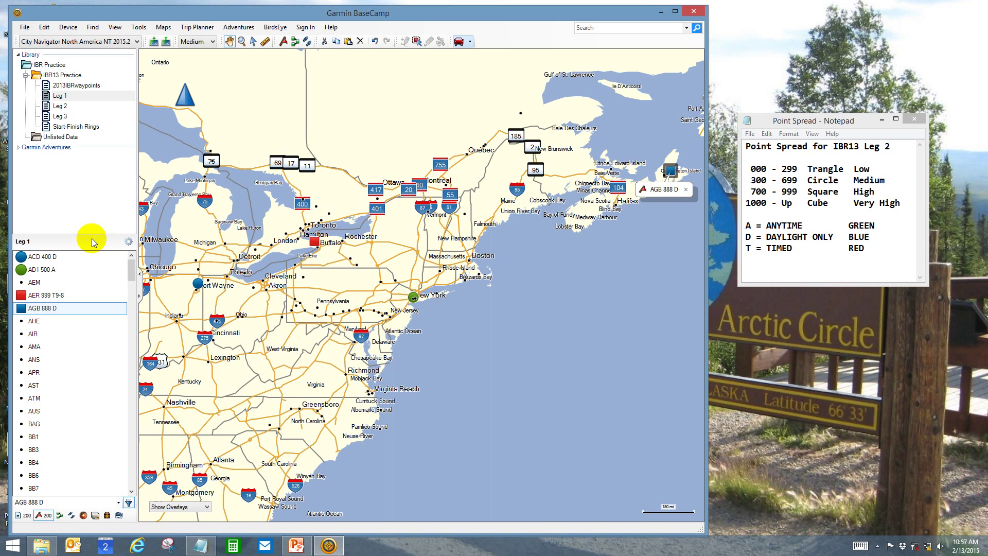
click(61, 106)
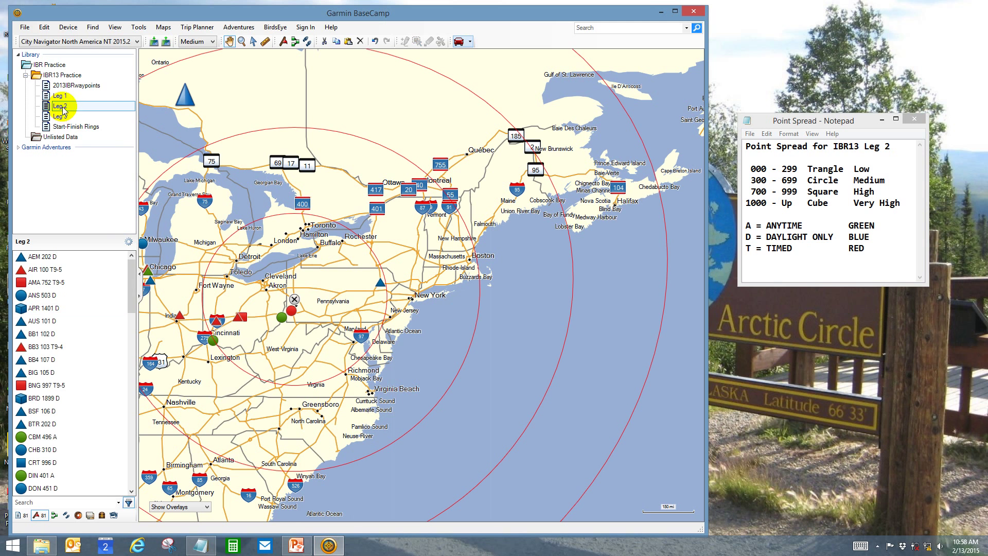
drag(130, 269, 151, 383)
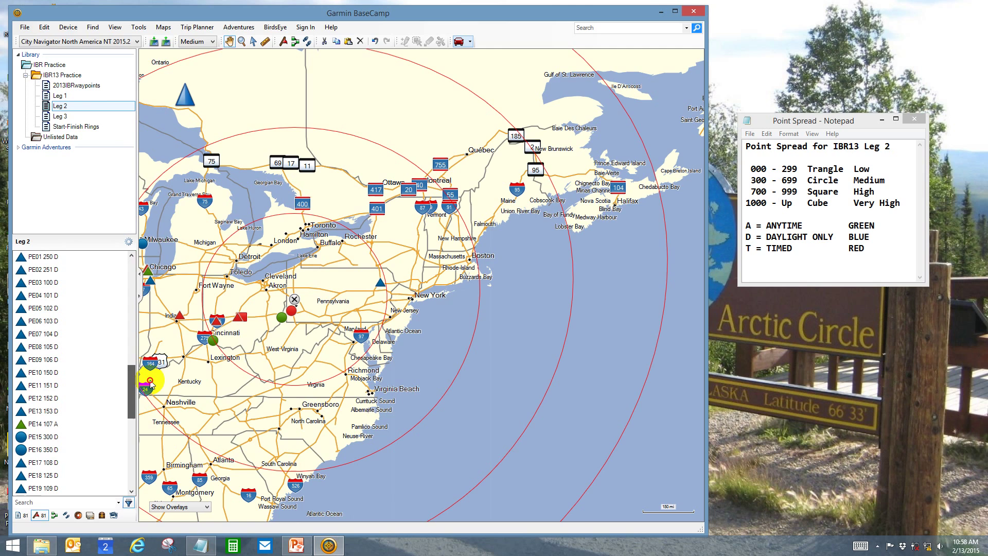
drag(235, 335, 541, 269)
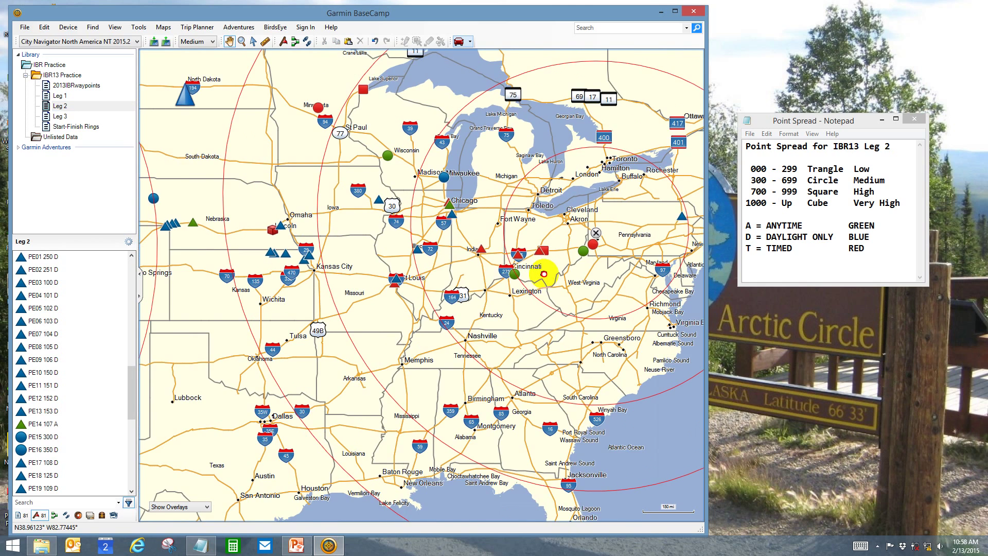
scroll(432, 271, down, 1)
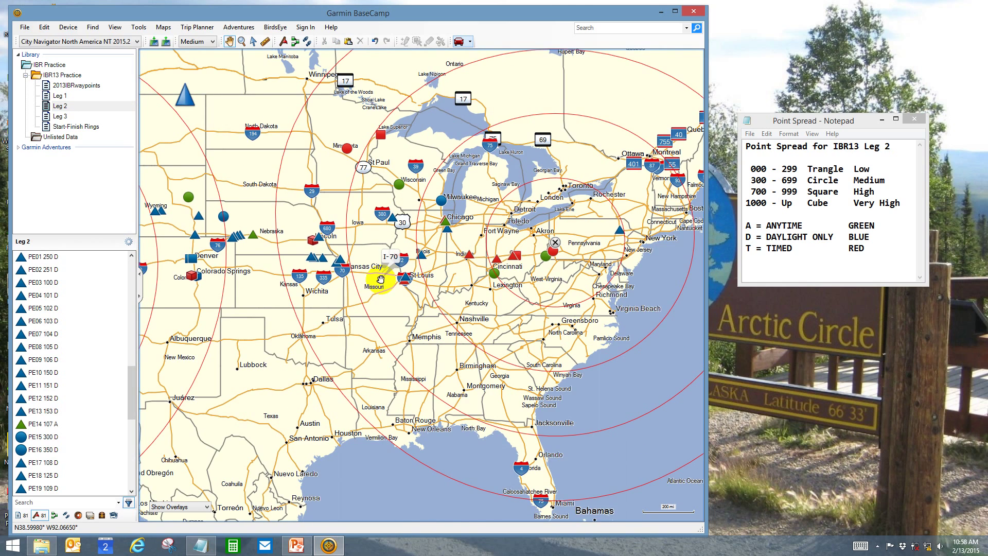
drag(353, 283, 485, 274)
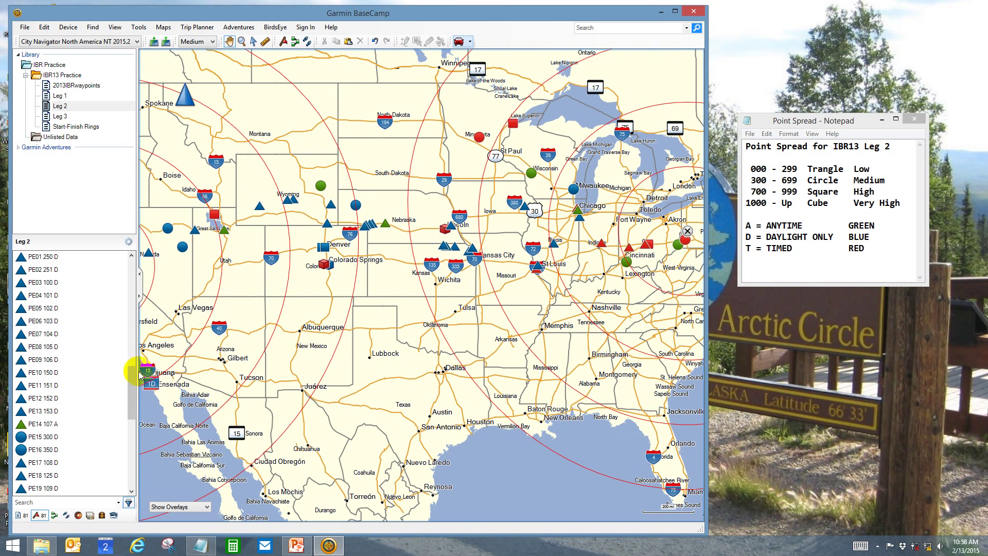
scroll(133, 375, down, 1)
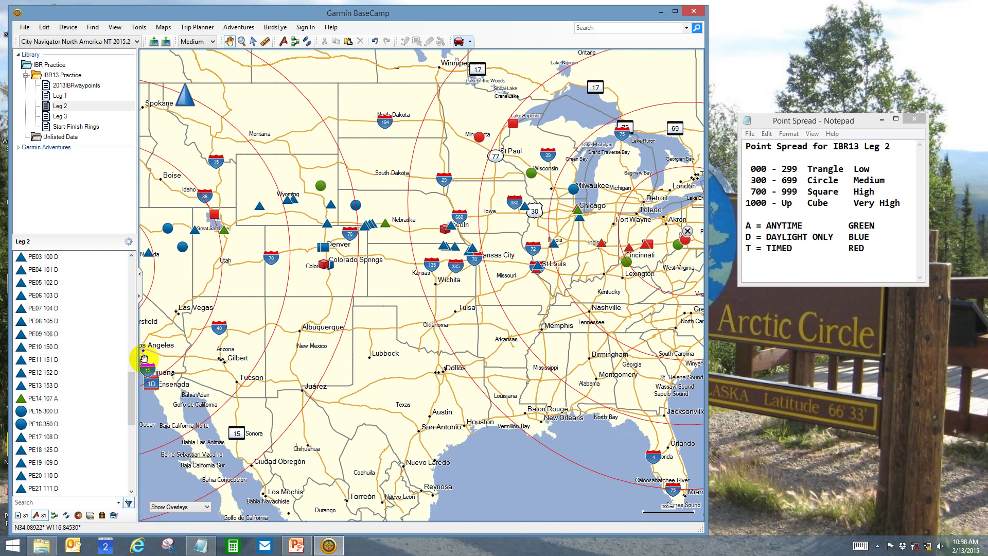
drag(133, 382, 132, 259)
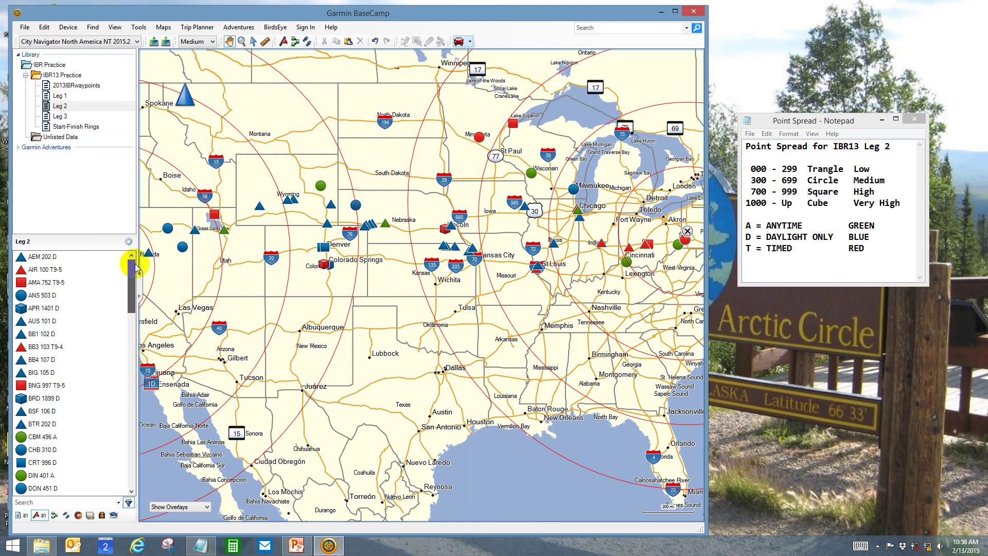
click(58, 96)
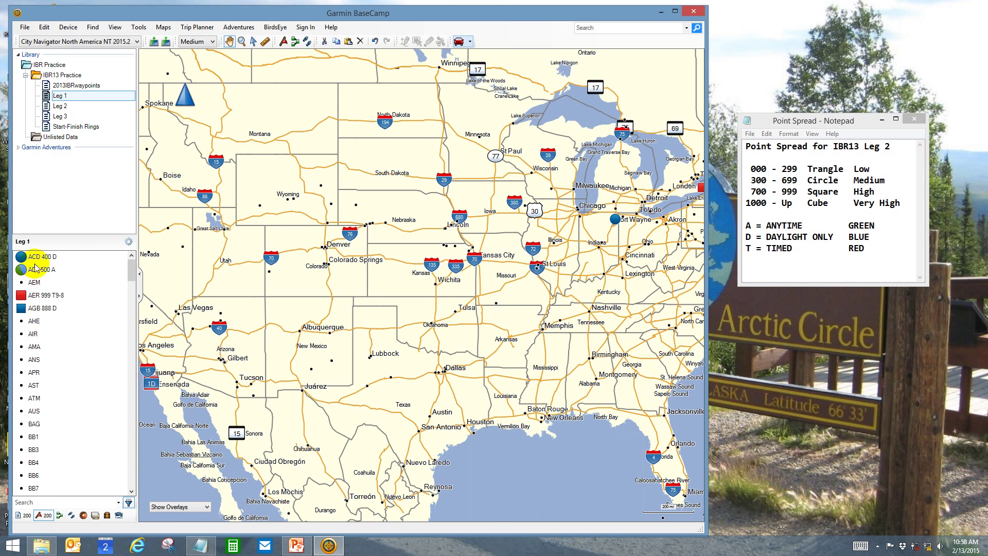
Step: Select the Leg 1 waypoints from AHE through BFB and sort the list by symbol
click(34, 321)
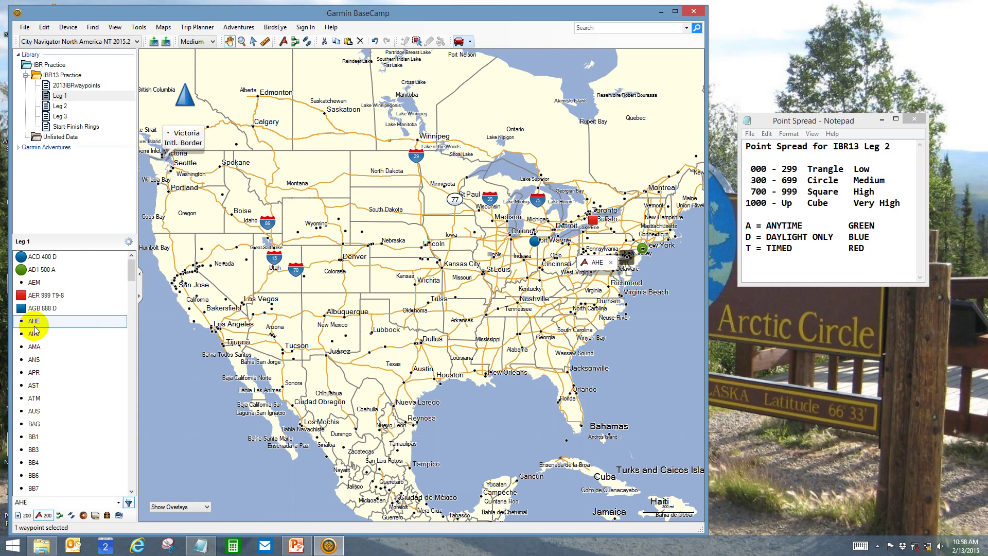
key(shift+Down)
key(shift+Down)
key(shift+Down)
key(shift+Down)
key(shift+Down)
key(shift+Down)
key(shift+Down)
key(shift+Down)
key(shift+Down)
key(shift+Down)
key(shift+Down)
key(shift+Down)
key(shift+Down)
key(shift+Down)
key(shift+Down)
key(shift+Down)
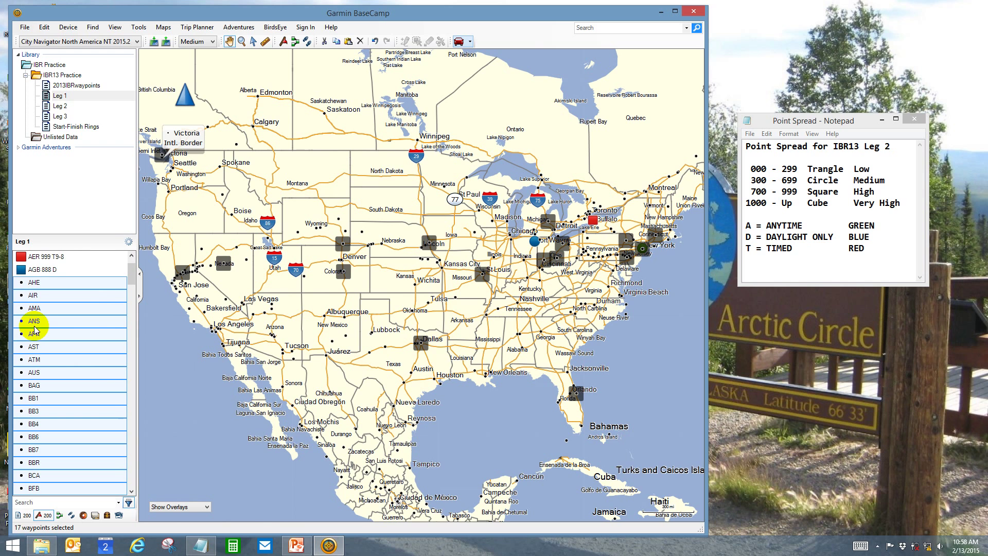
click(128, 242)
mouse_move(145, 258)
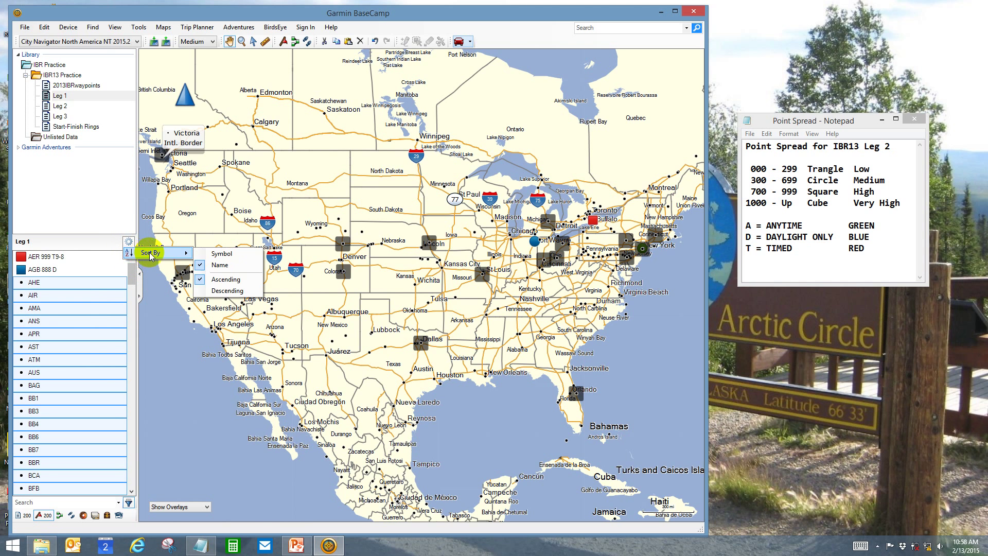
click(206, 256)
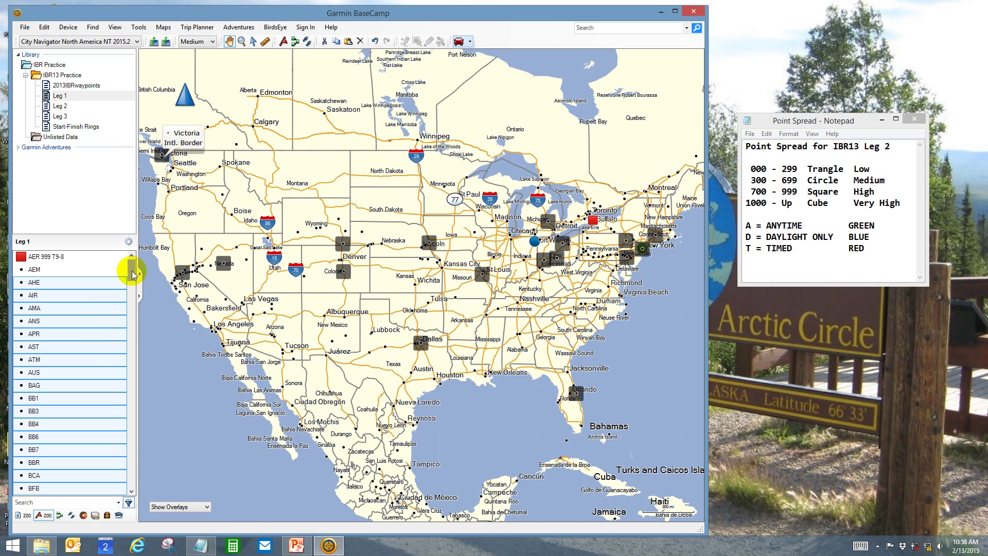
Step: Select the bare-code waypoints from WHO upward, excluding AER 999 T9-8, and delete them from Leg 1
drag(132, 269, 133, 489)
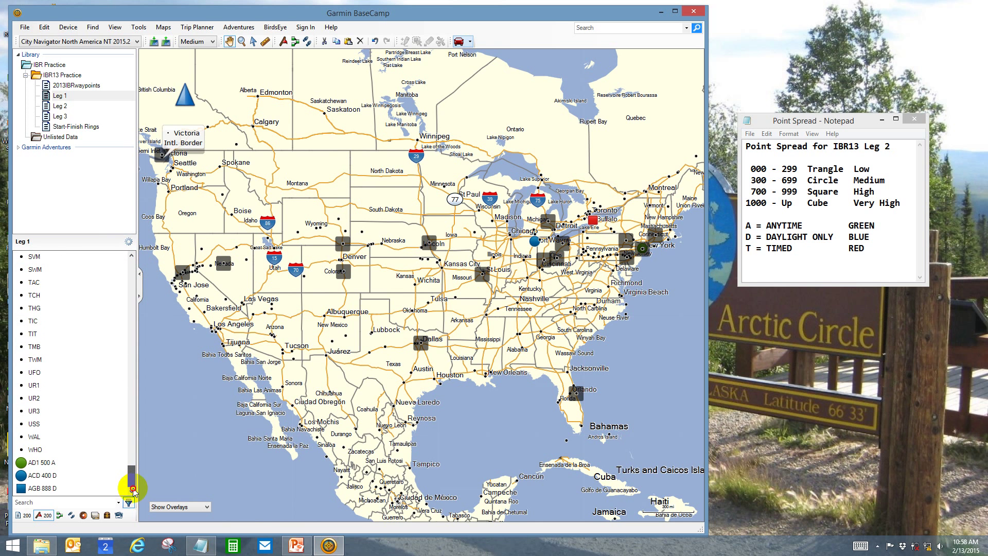
click(51, 449)
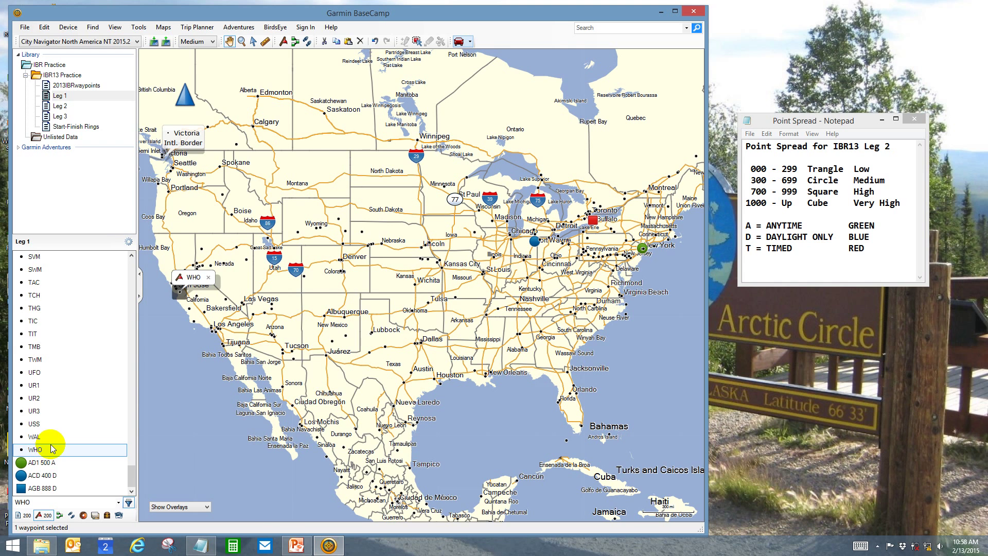
key(shift+Up)
key(shift+Up)
key(shift+Up)
key(shift+Up)
key(shift+Up)
key(shift+Up)
key(shift+Up)
key(shift+Up)
key(shift+Up)
key(shift+Up)
key(shift+Up)
key(shift+Up)
key(shift+Up)
key(shift+Up)
key(shift+Up)
key(shift+Up)
key(shift+Up)
key(shift+Up)
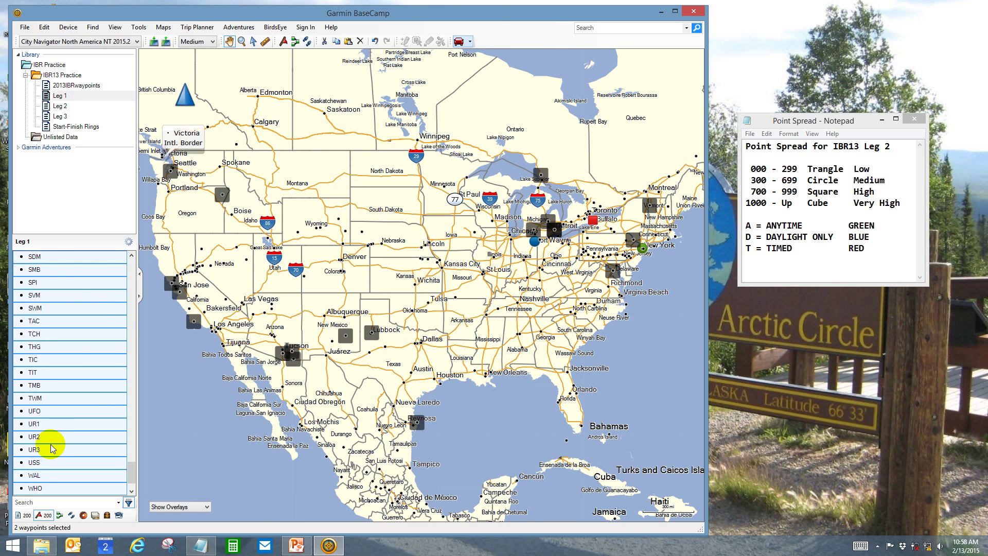
key(shift+Up)
key(shift+Up)
key(shift+Up)
key(shift+Up)
key(shift+Up)
key(shift+Up)
key(shift+Up)
key(shift+Up)
key(shift+Up)
key(shift+Up)
key(shift+Up)
key(shift+Up)
key(shift+Up)
key(shift+Up)
key(shift+Up)
key(shift+Up)
key(shift+Up)
key(shift+Up)
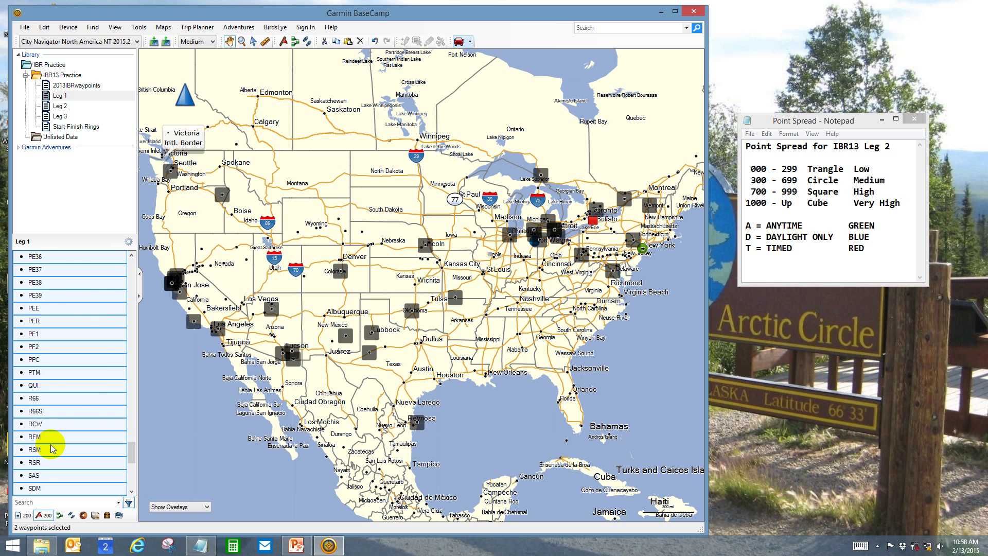
key(shift+Up)
key(shift+Up)
key(shift+Up)
key(shift+Up)
key(shift+Up)
key(shift+Up)
key(shift+Up)
key(shift+Up)
key(shift+Up)
key(shift+Up)
key(shift+Up)
key(shift+Up)
key(shift+Up)
key(shift+Up)
key(shift+Up)
key(shift+Up)
key(shift+Up)
key(shift+Up)
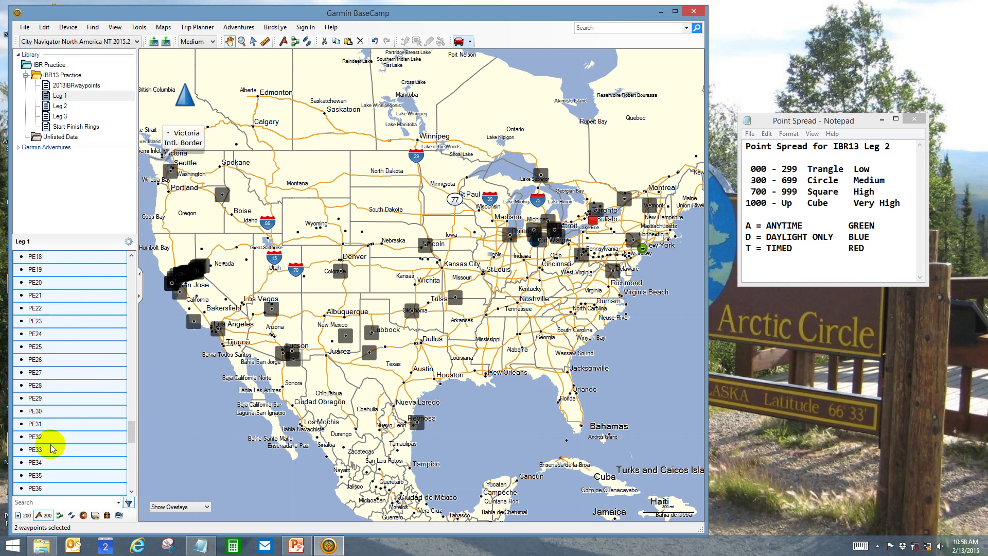
key(shift+Up)
key(shift+Up)
key(shift+Up)
key(shift+Up)
key(shift+Up)
key(shift+Up)
key(shift+Up)
key(shift+Up)
key(shift+Up)
key(shift+Up)
key(shift+Up)
key(shift+Up)
key(shift+Up)
key(shift+Up)
key(shift+Up)
key(shift+Up)
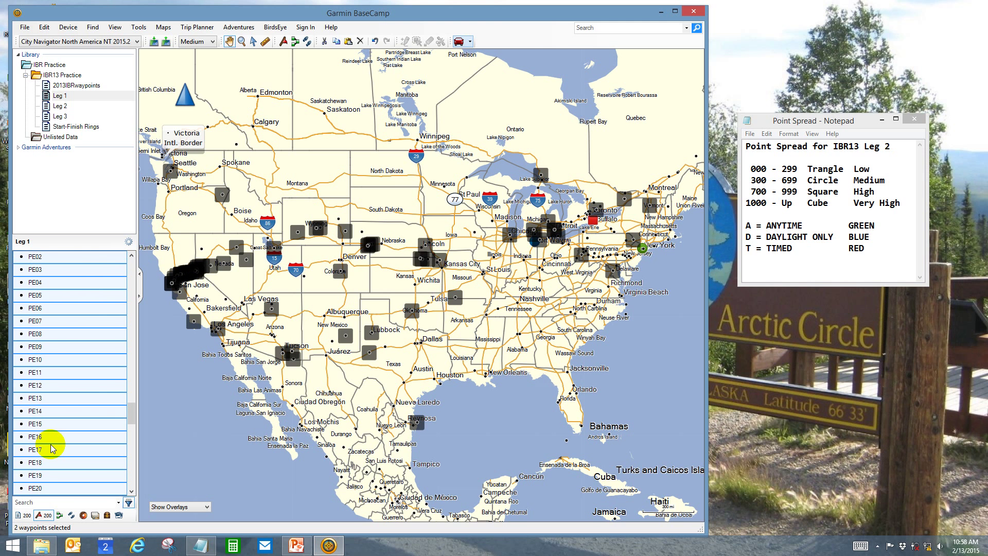
key(shift+Up)
key(shift+Up)
key(shift+Up)
key(shift+Up)
key(shift+Up)
key(shift+Up)
key(shift+Up)
key(shift+Up)
key(shift+Up)
key(shift+Up)
key(shift+Up)
key(shift+Up)
key(shift+Up)
key(shift+Up)
key(shift+Up)
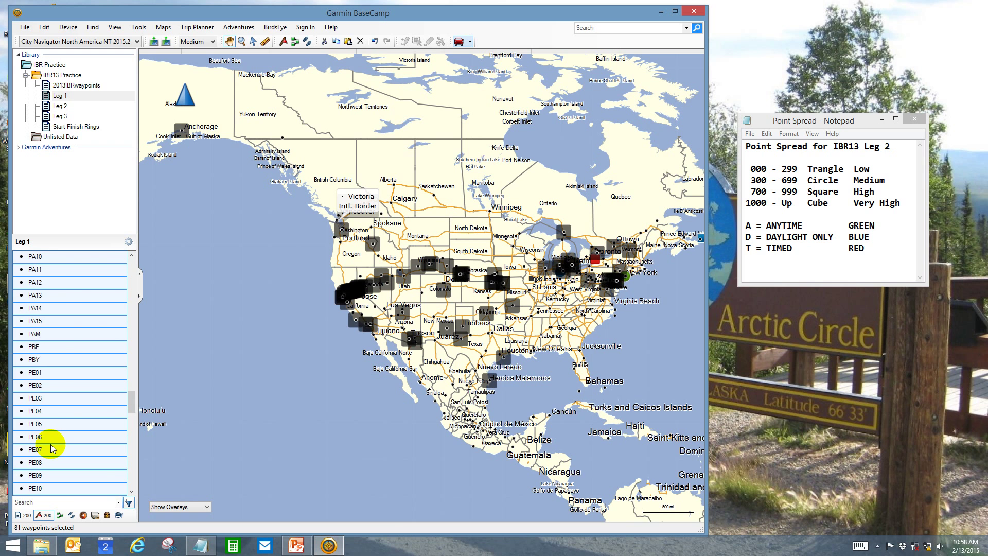
key(shift+Up)
key(shift+Up)
key(shift+Up)
key(shift+Up)
key(shift+Up)
key(shift+Up)
key(shift+Up)
key(shift+Up)
key(shift+Up)
key(shift+Up)
key(shift+Up)
key(shift+Up)
key(shift+Up)
key(shift+Up)
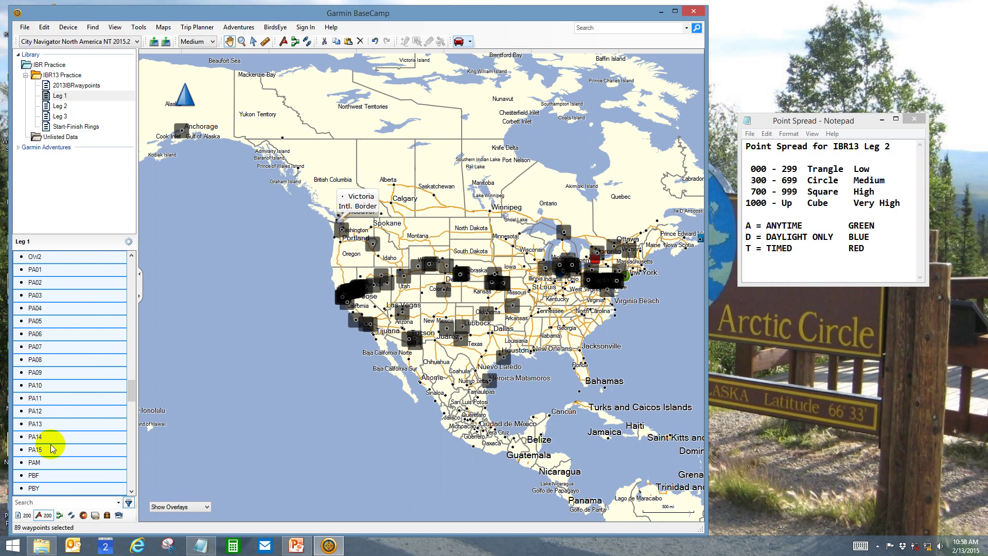
key(shift+Up)
key(shift+Up)
key(shift+Up)
key(shift+Up)
key(shift+Up)
key(shift+Up)
key(shift+Up)
key(shift+Up)
key(shift+Up)
key(shift+Up)
key(shift+Up)
key(shift+Up)
key(shift+Up)
key(shift+Up)
key(shift+Up)
key(shift+Up)
key(shift+Up)
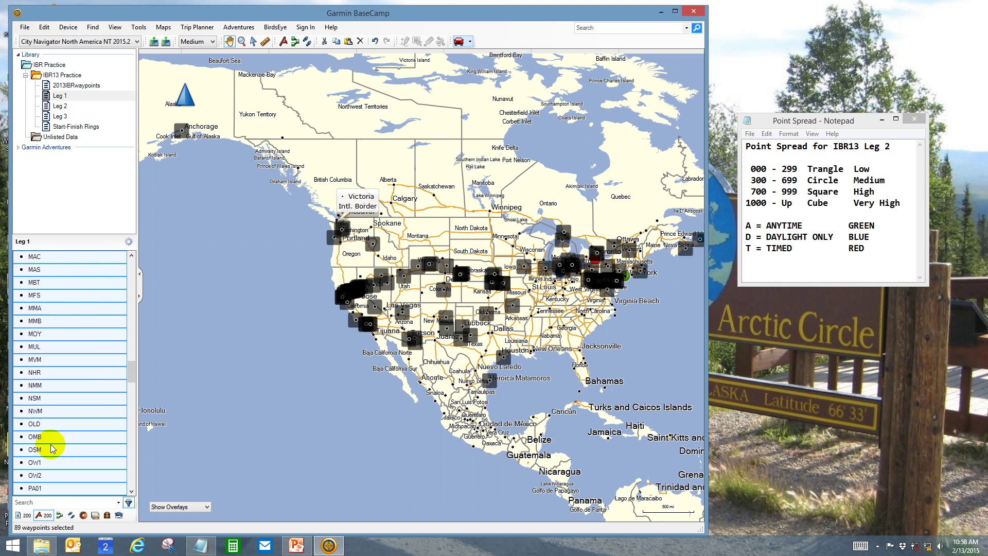
key(shift+Up)
key(shift+Up)
key(shift+Up)
key(shift+Up)
key(shift+Up)
key(shift+Up)
key(shift+Up)
key(shift+Up)
key(shift+Up)
key(shift+Up)
key(shift+Up)
key(shift+Up)
key(shift+Up)
key(shift+Up)
key(shift+Up)
key(shift+Up)
key(shift+Up)
key(shift+Up)
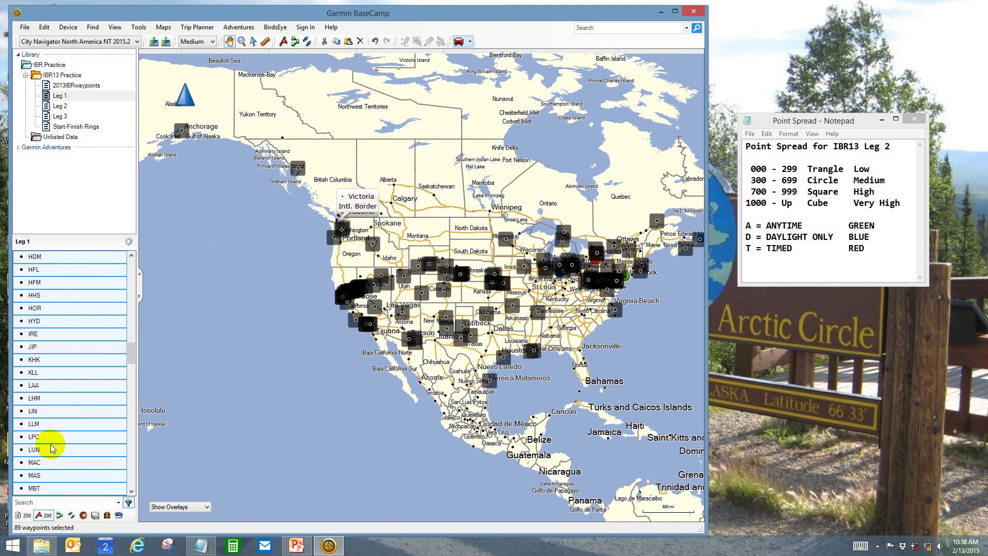
key(shift+Up)
key(shift+Up)
key(shift+Up)
key(shift+Up)
key(shift+Up)
key(shift+Up)
key(shift+Up)
key(shift+Up)
key(shift+Up)
key(shift+Up)
key(shift+Up)
key(shift+Up)
key(shift+Up)
key(shift+Up)
key(shift+Up)
key(shift+Up)
key(shift+Up)
key(shift+Up)
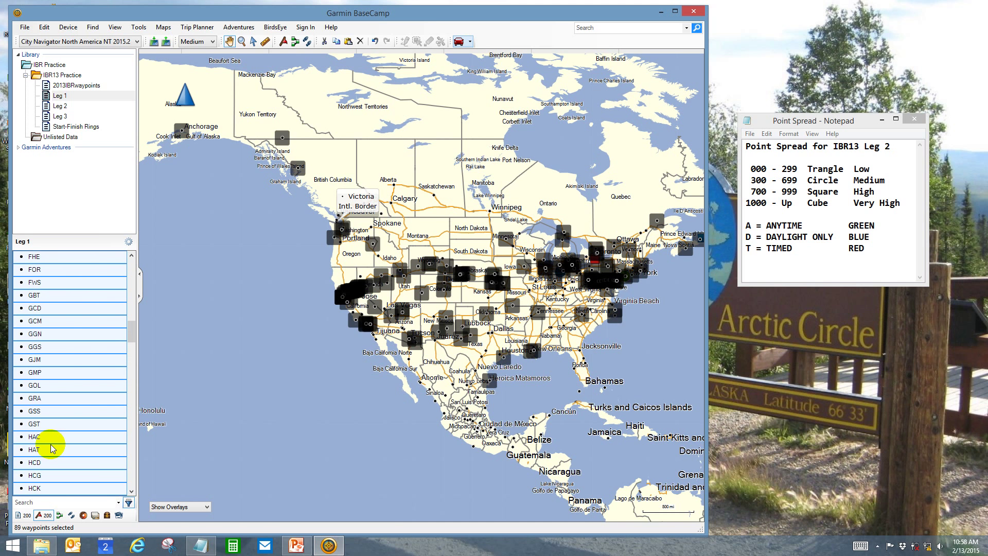
key(shift+Up)
key(shift+Up)
key(shift+Up)
key(shift+Up)
key(shift+Up)
key(shift+Up)
key(shift+Up)
key(shift+Up)
key(shift+Up)
key(shift+Up)
key(shift+Up)
key(shift+Up)
key(shift+Up)
key(shift+Up)
key(shift+Up)
key(shift+Up)
key(shift+Up)
key(shift+Up)
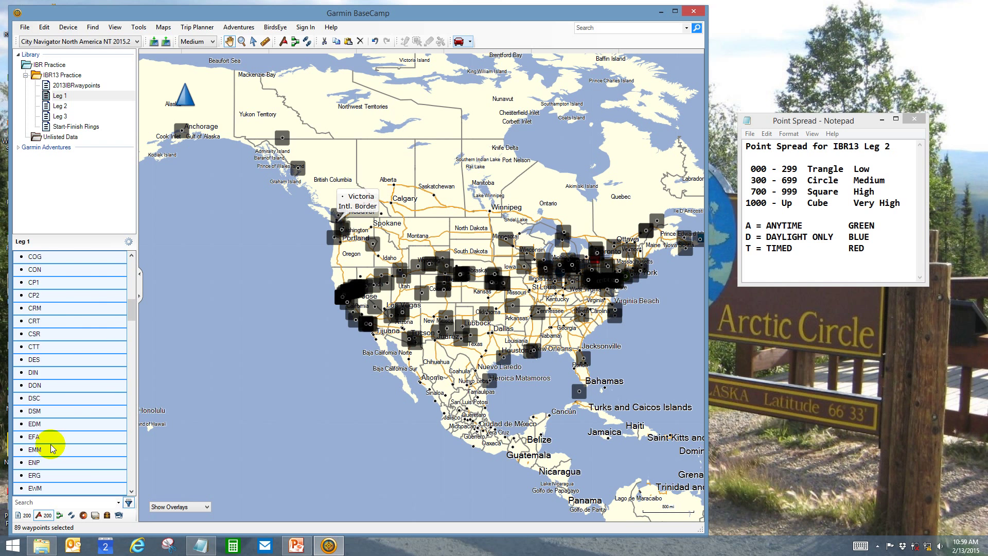
key(shift+Up)
key(shift+Up)
key(shift+Up)
key(shift+Up)
key(shift+Up)
key(shift+Up)
key(shift+Up)
key(shift+Up)
key(shift+Up)
key(shift+Up)
key(shift+Up)
key(shift+Up)
key(shift+Up)
key(shift+Up)
key(shift+Up)
key(shift+Up)
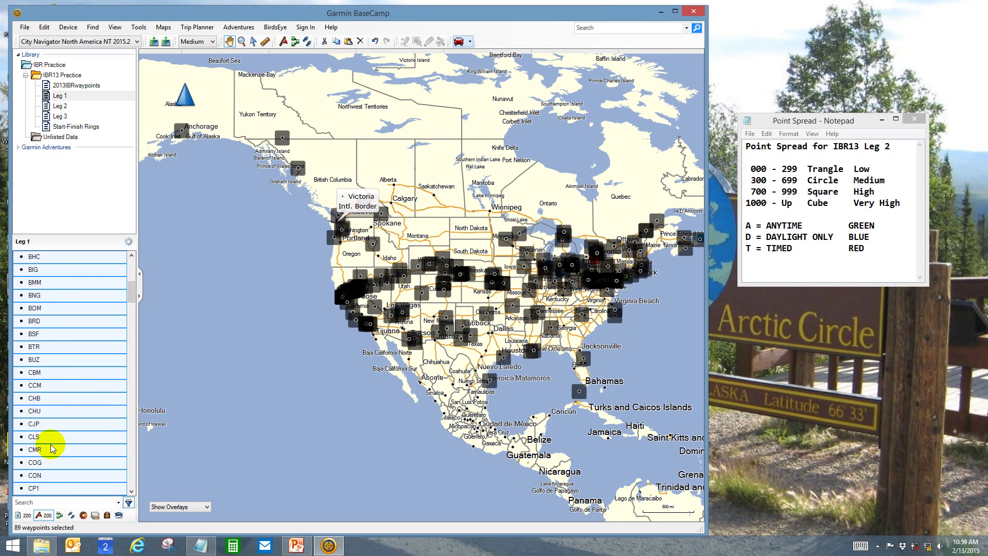
key(shift+Up)
key(shift+Up)
key(shift+Up)
key(shift+Up)
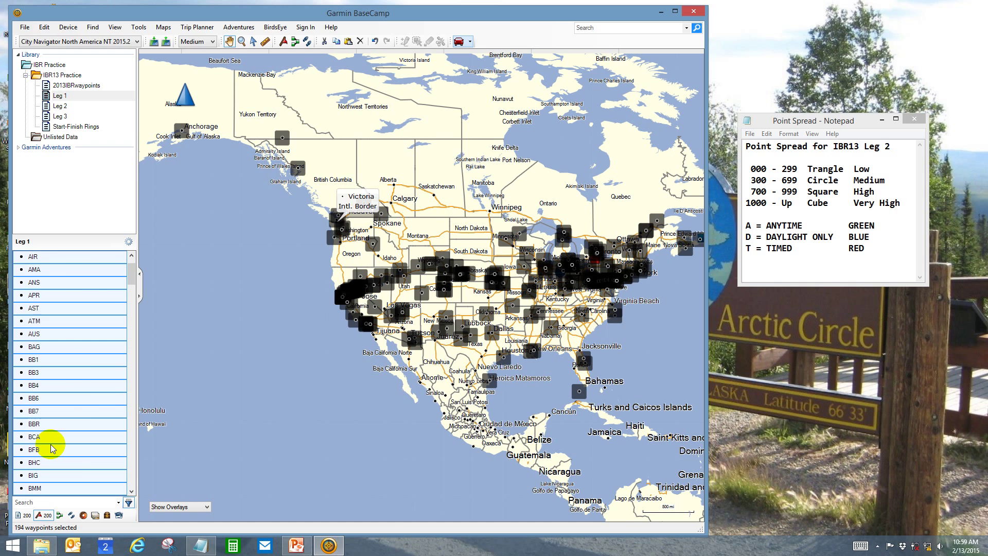
key(shift+Up)
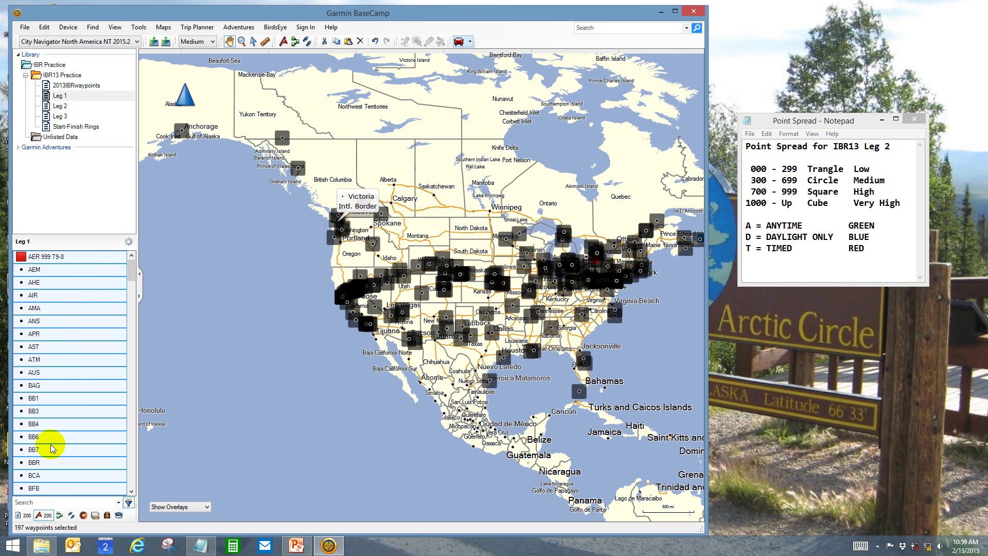
key(shift+Down)
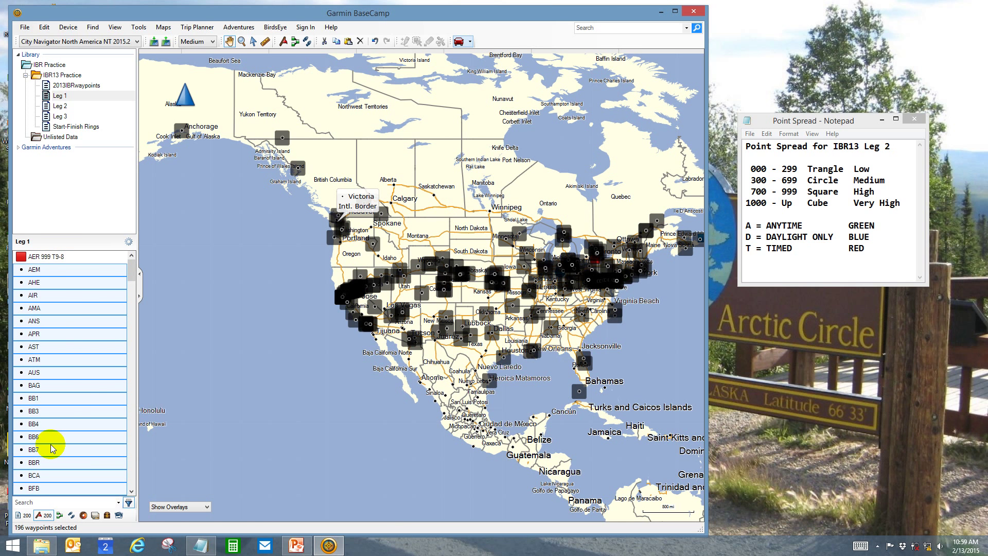
key(Delete)
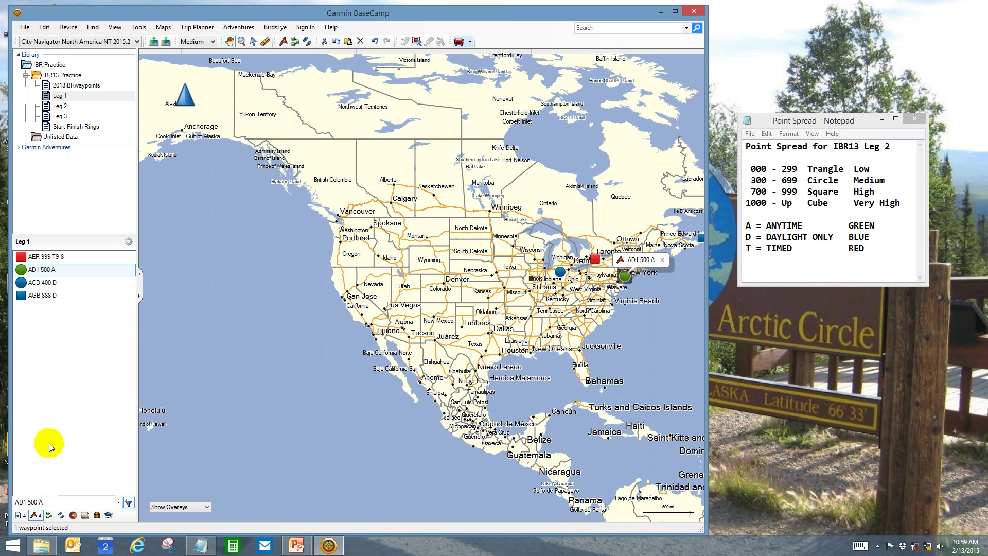
Step: Move from 2013IBRwaypoints through Leg 1 to Leg 2 and scroll its waypoints and start-finish rings
click(68, 87)
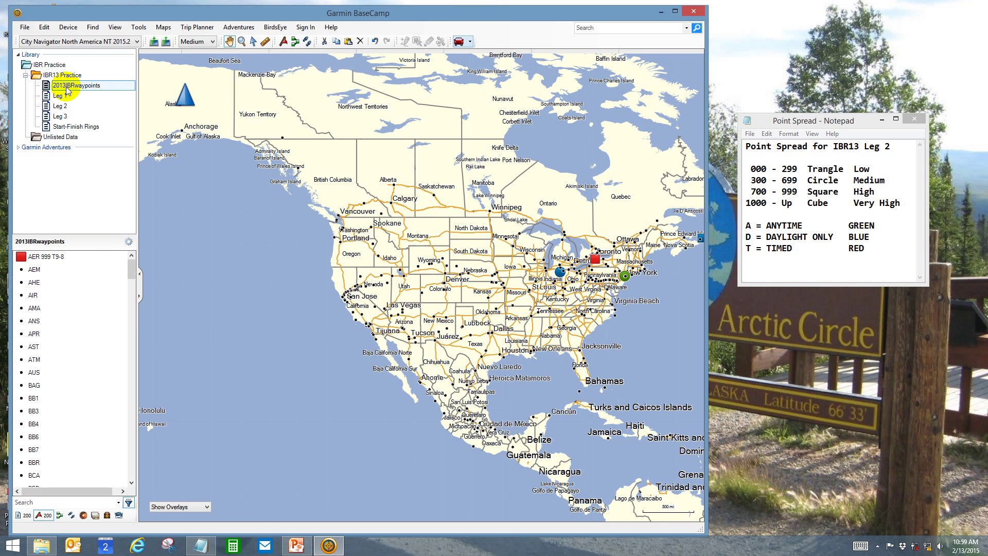
drag(132, 268, 126, 214)
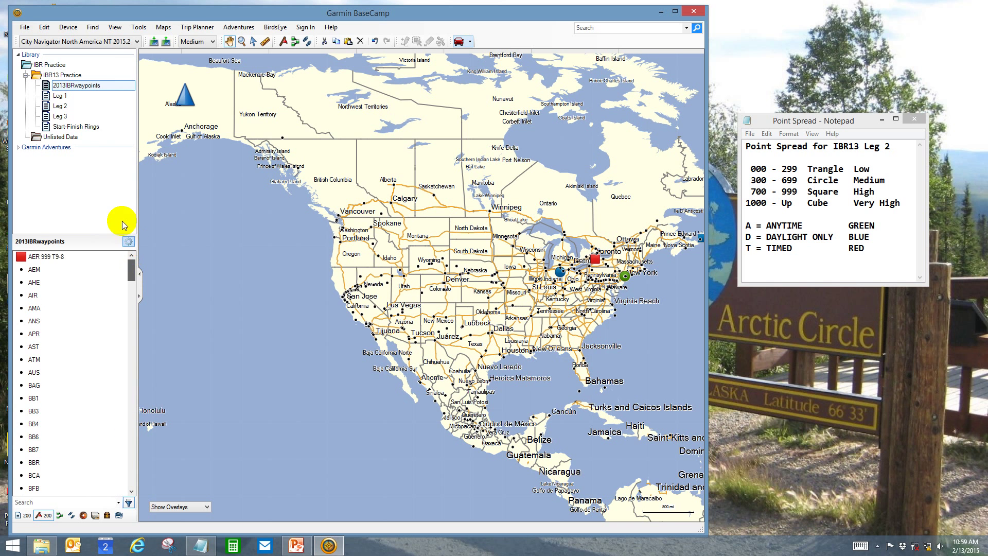
click(60, 97)
click(60, 106)
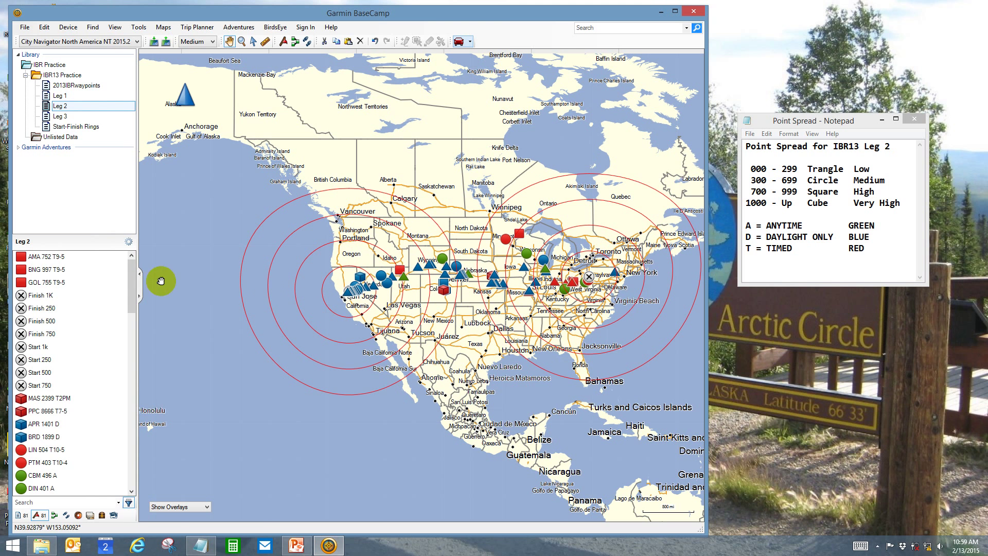
click(129, 286)
drag(129, 286, 124, 341)
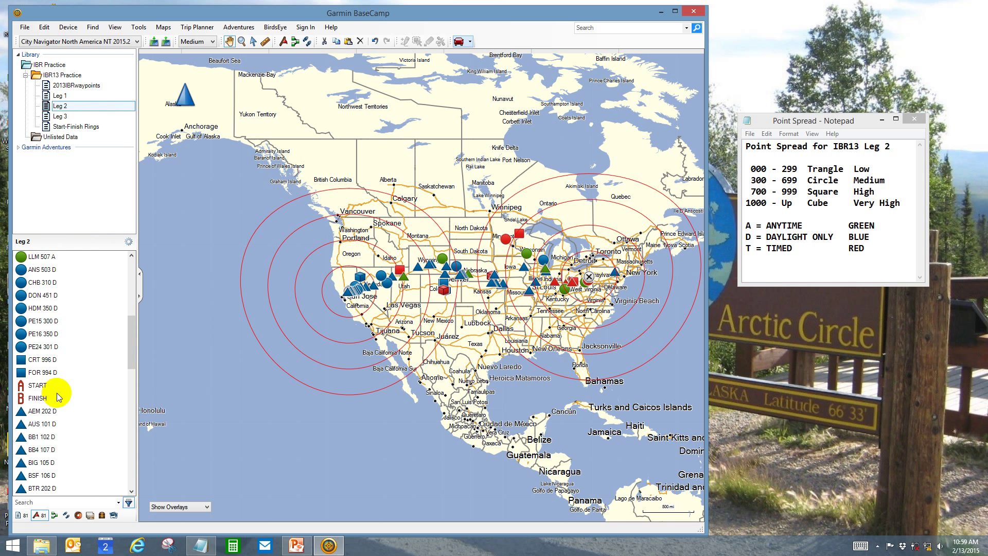
click(133, 354)
drag(132, 353, 132, 282)
click(77, 126)
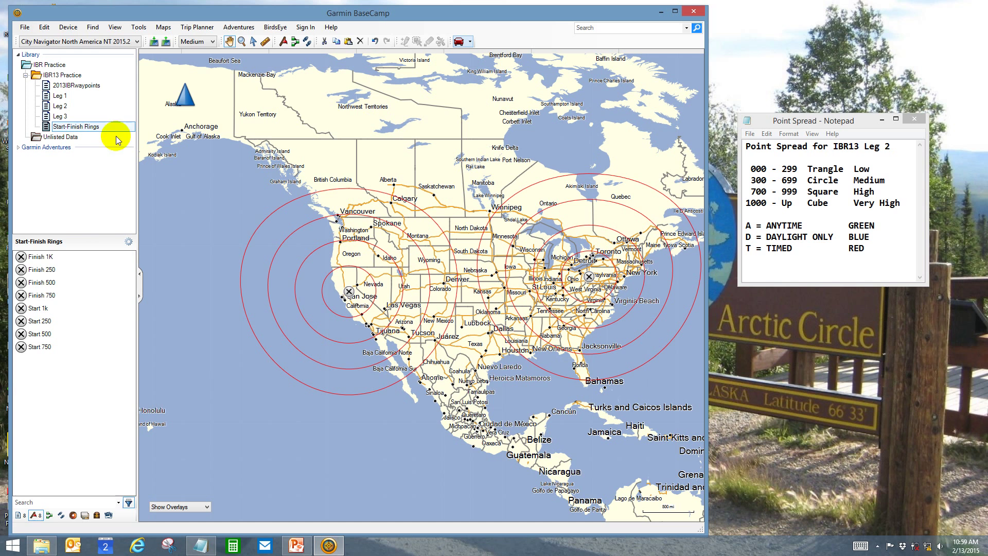
click(41, 258)
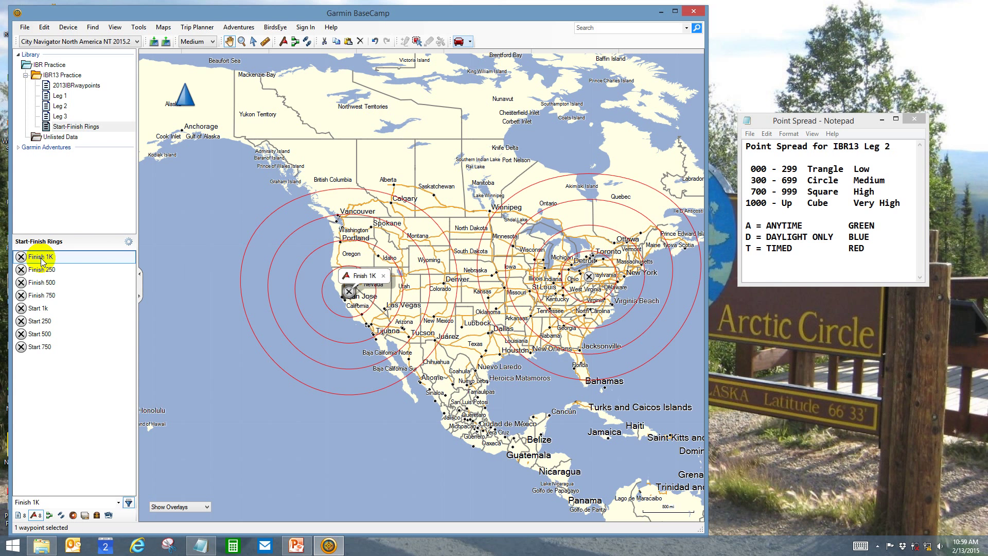
click(41, 271)
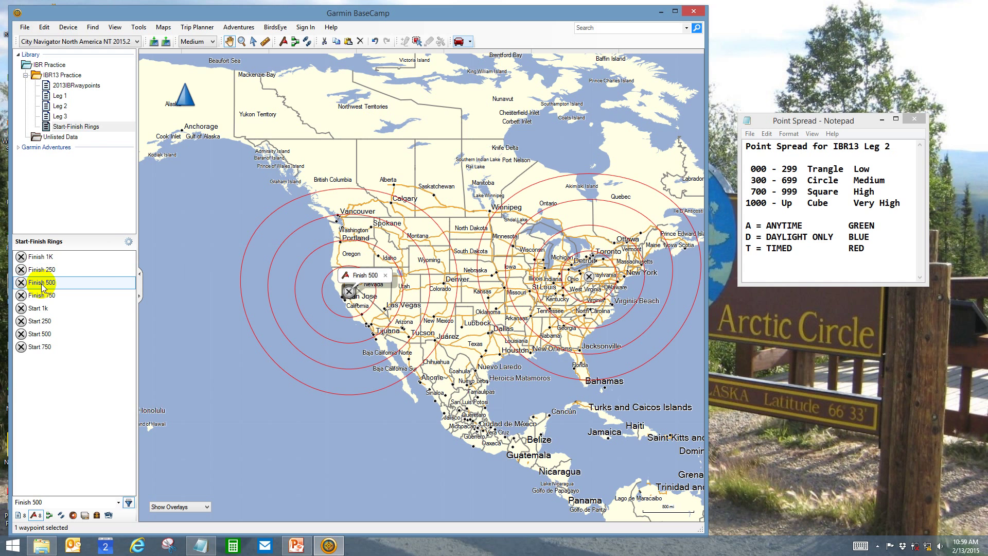
click(43, 284)
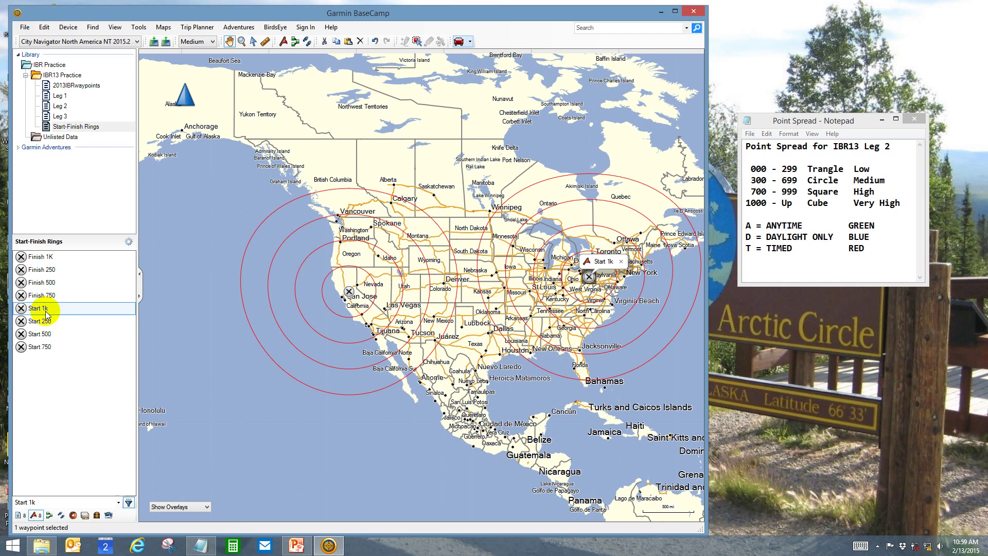
click(45, 309)
click(45, 322)
click(42, 333)
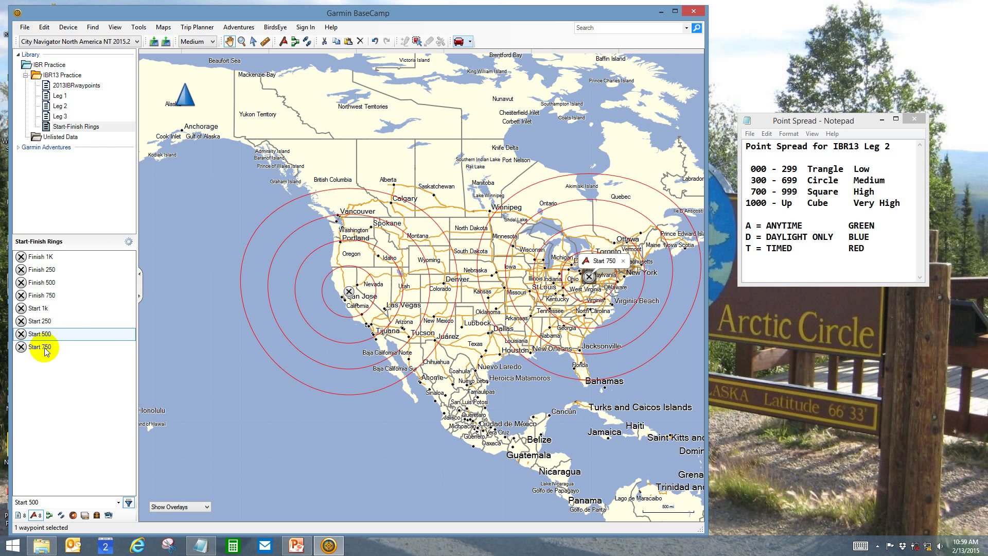
click(41, 346)
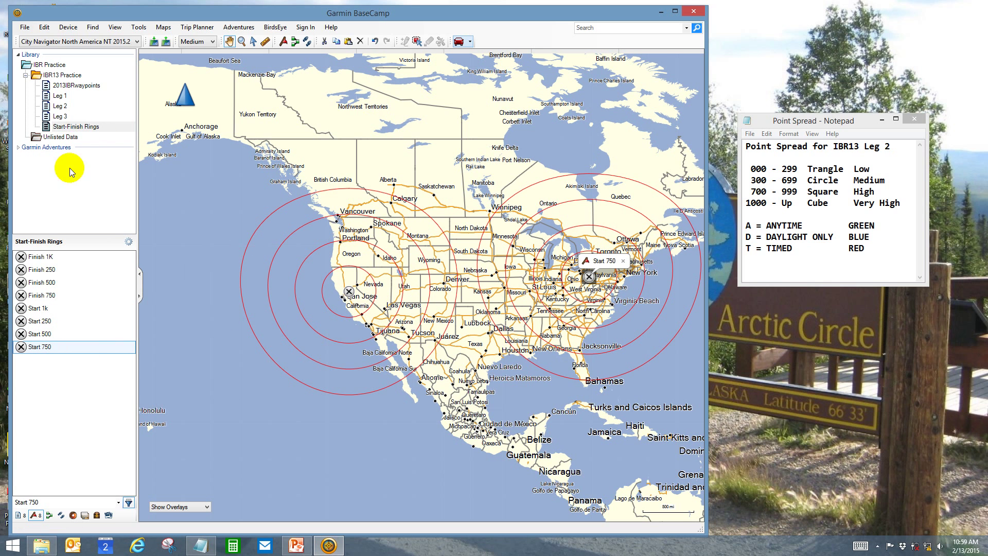
click(59, 106)
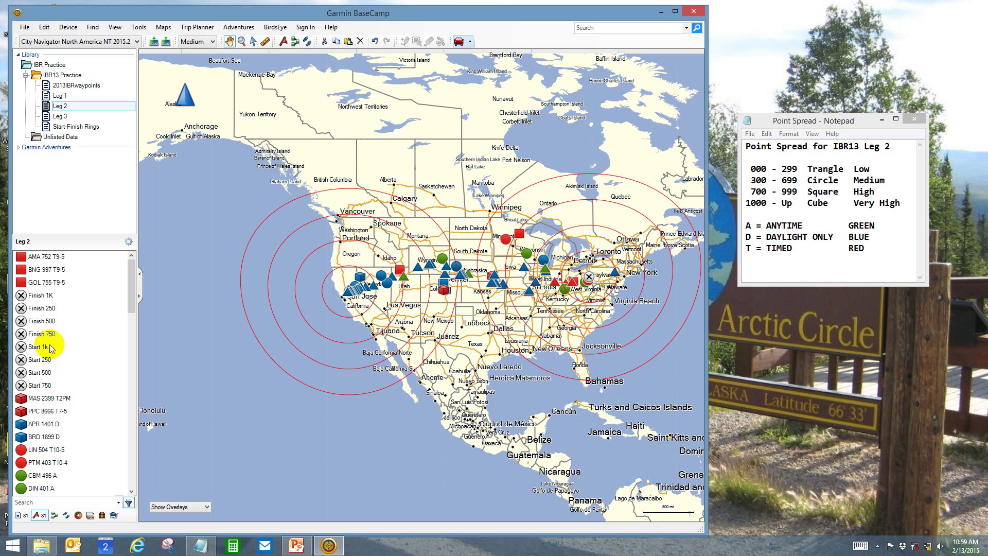
Step: Delete the eight ring waypoints, Finish 1K through Start 750, from Leg 2 and review the remaining list
click(51, 296)
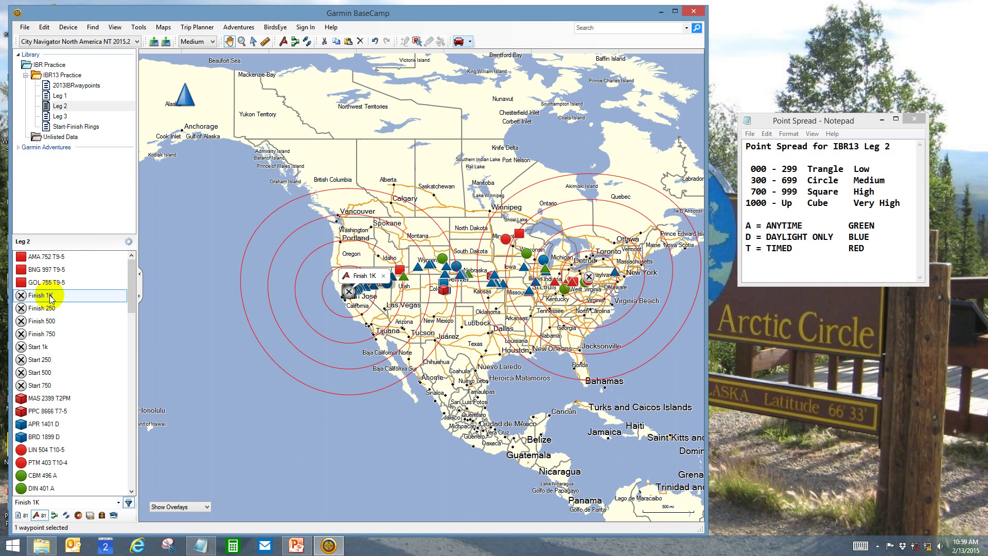
key(shift+Down)
key(shift+Down)
key(shift+Down)
key(shift+Down)
key(shift+Down)
key(shift+Down)
key(shift+Down)
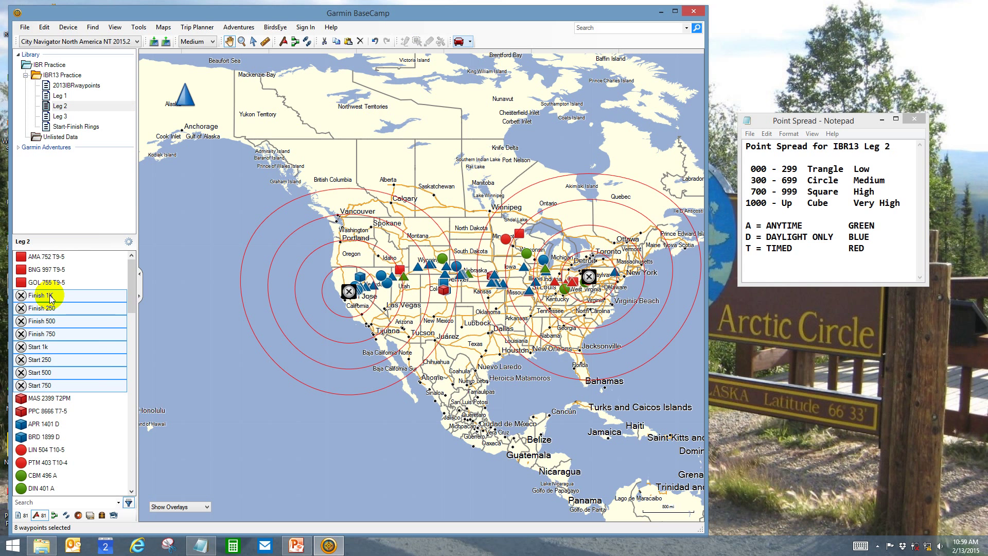
key(Delete)
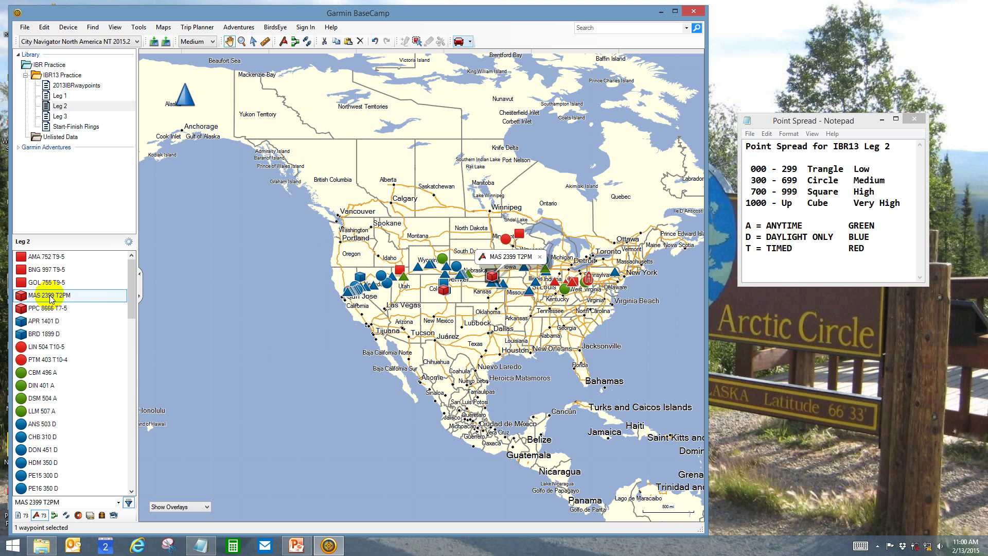
drag(129, 277, 129, 328)
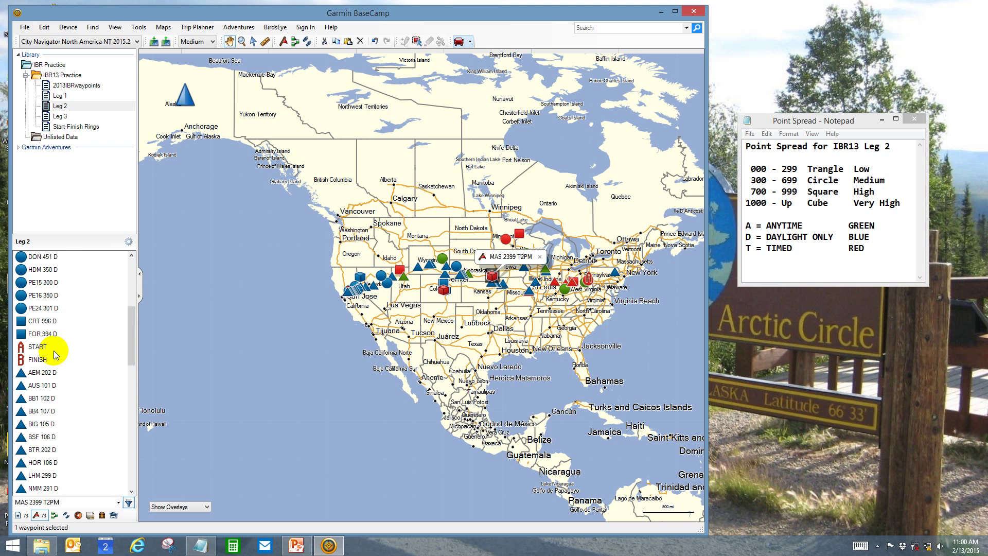
drag(131, 332, 129, 461)
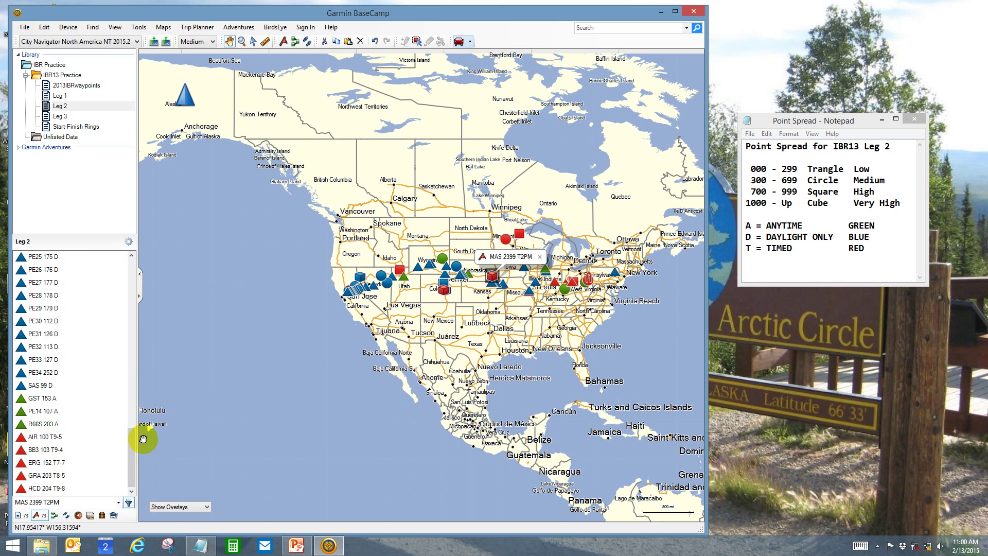
drag(133, 441, 132, 260)
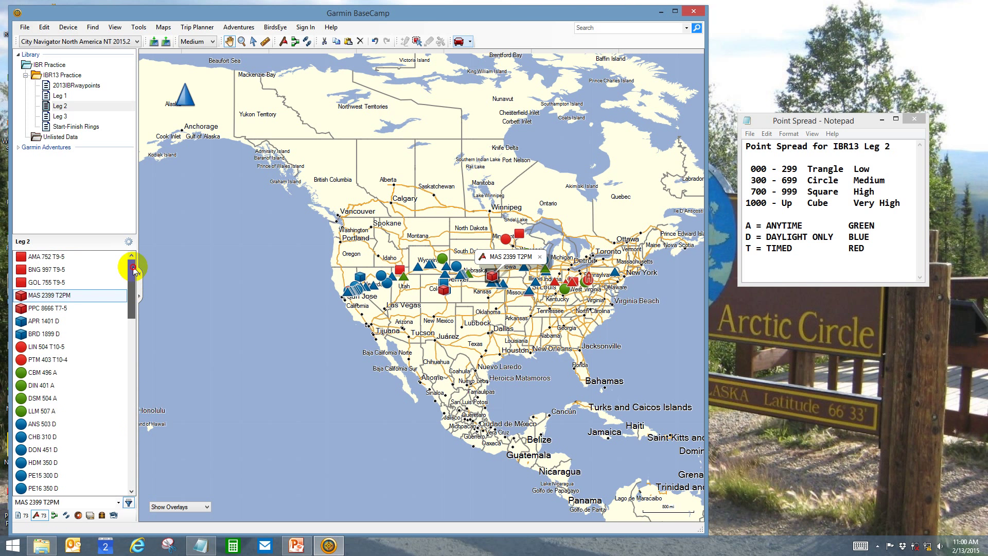
Step: Confirm Leg 2 has no rings, then select all eight waypoints in the Start-Finish Rings list
click(61, 75)
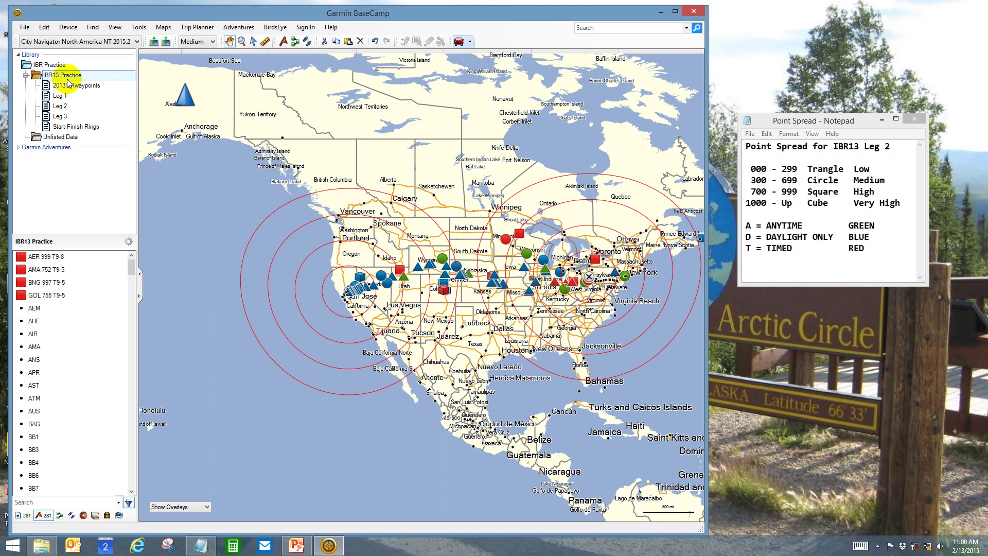
click(60, 106)
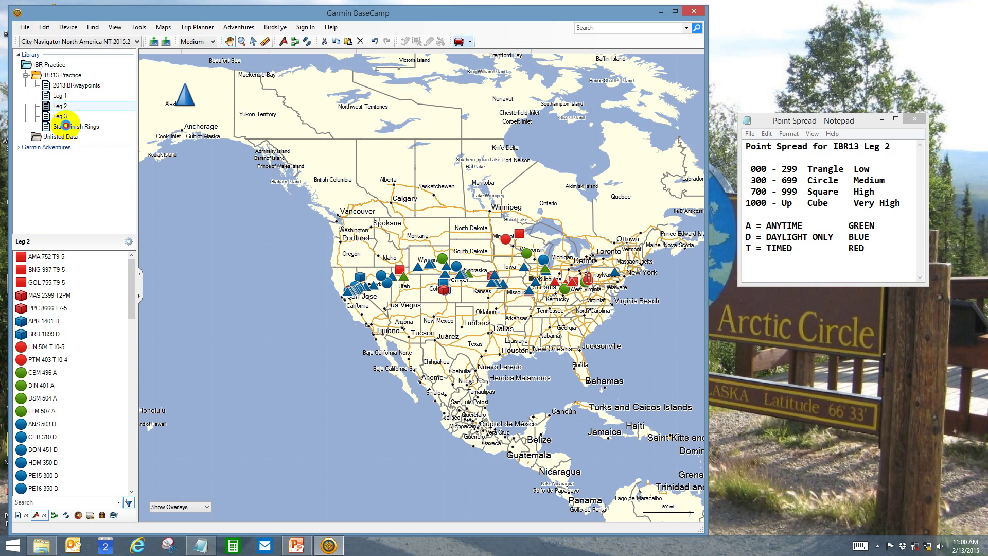
click(65, 126)
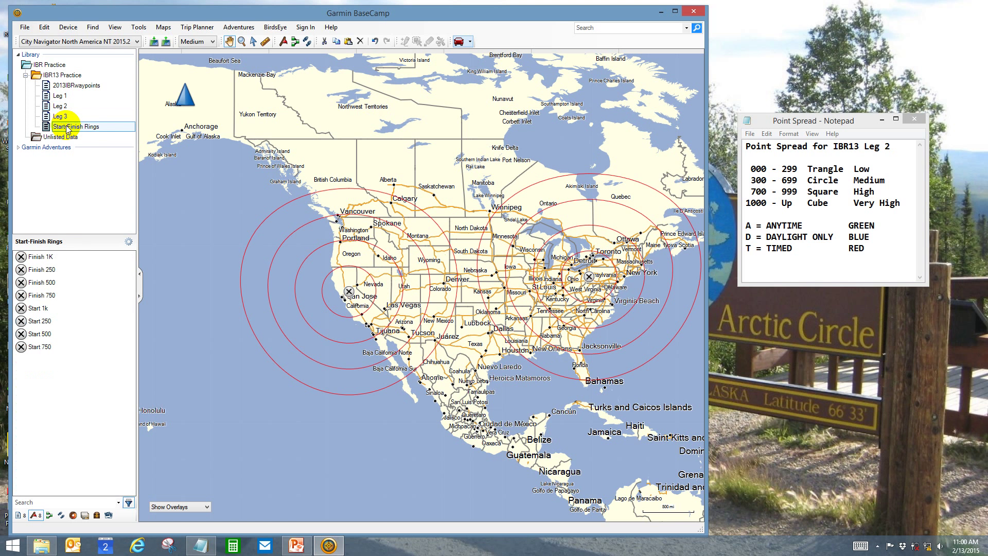
click(45, 258)
key(ctrl+a)
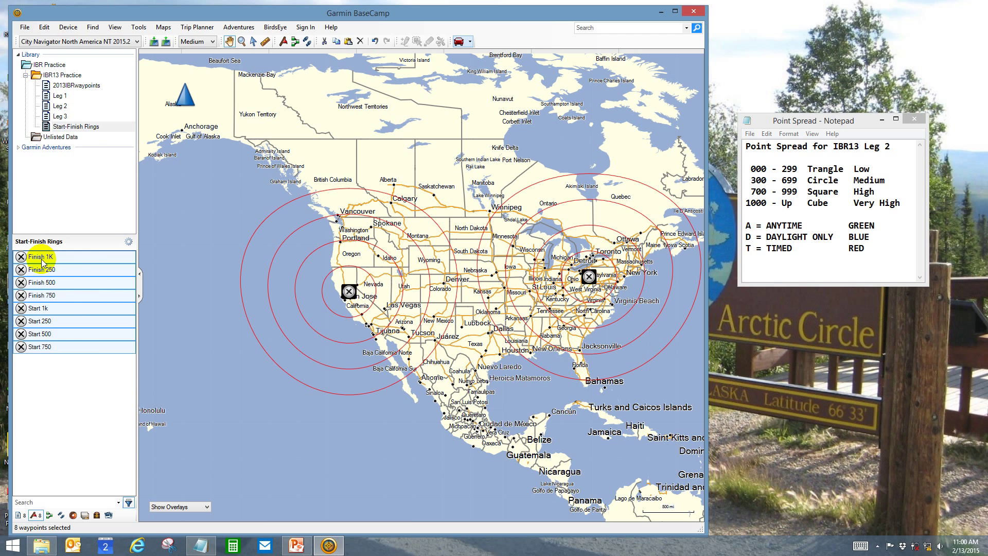
Step: Copy the eight Start and Finish ring waypoints and paste them into the Leg 2 list
right_click(60, 282)
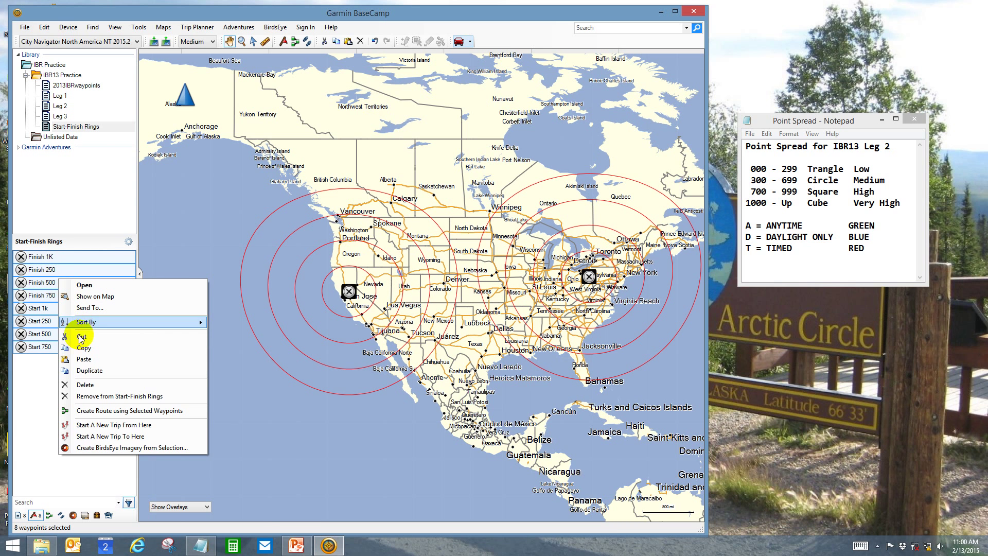
click(84, 349)
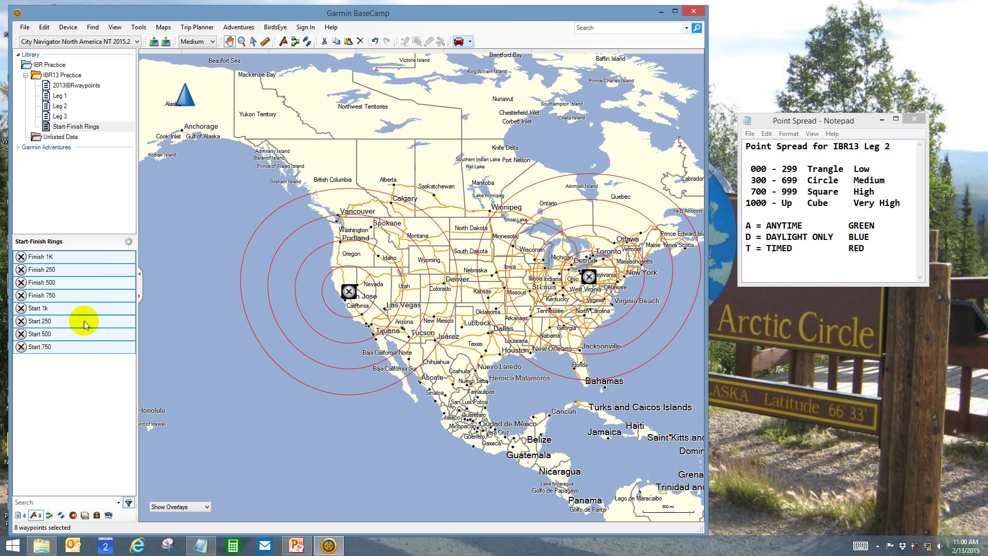
click(62, 107)
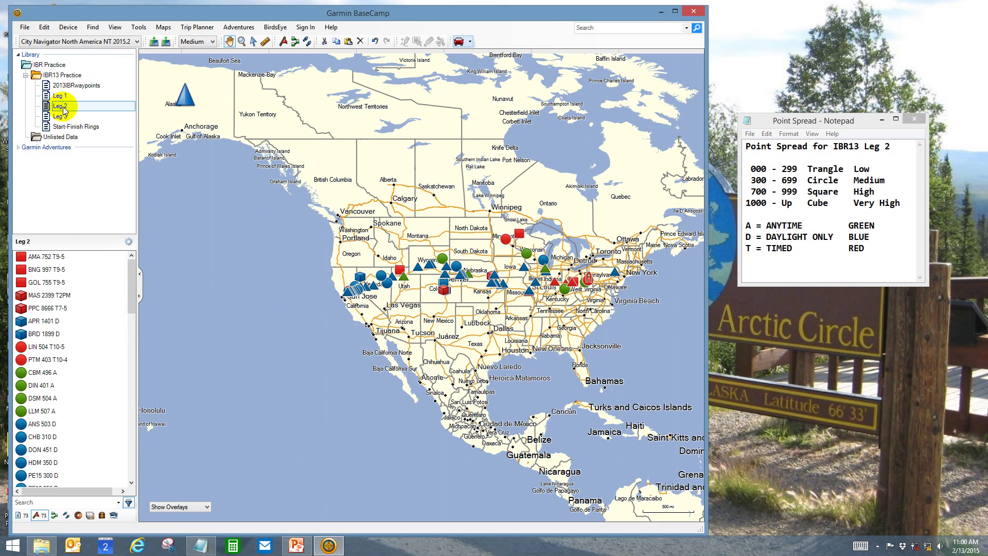
right_click(82, 297)
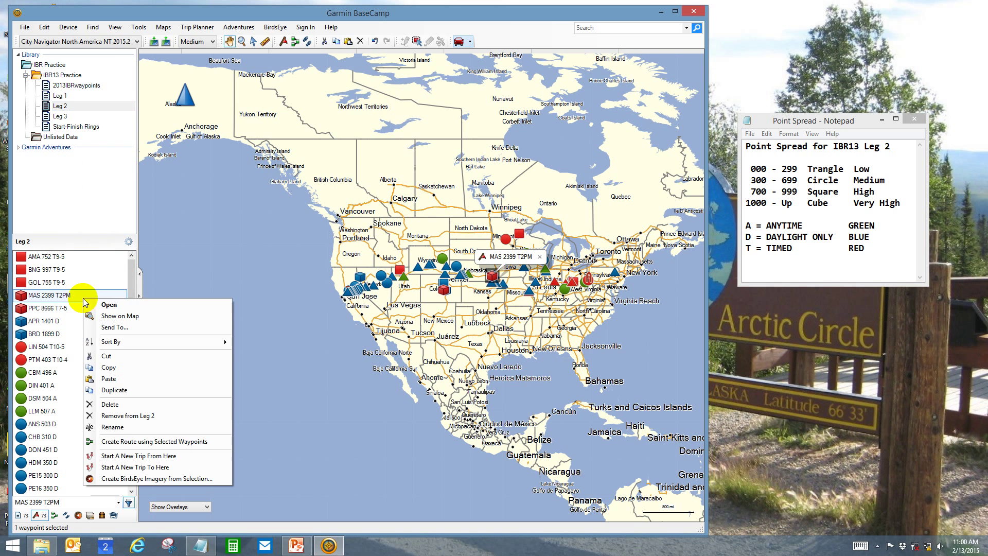
click(112, 379)
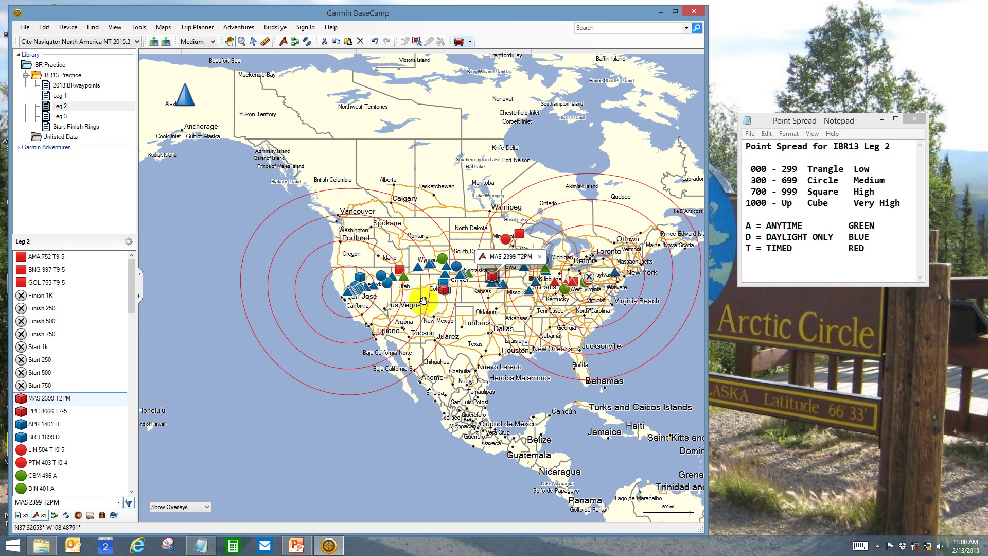